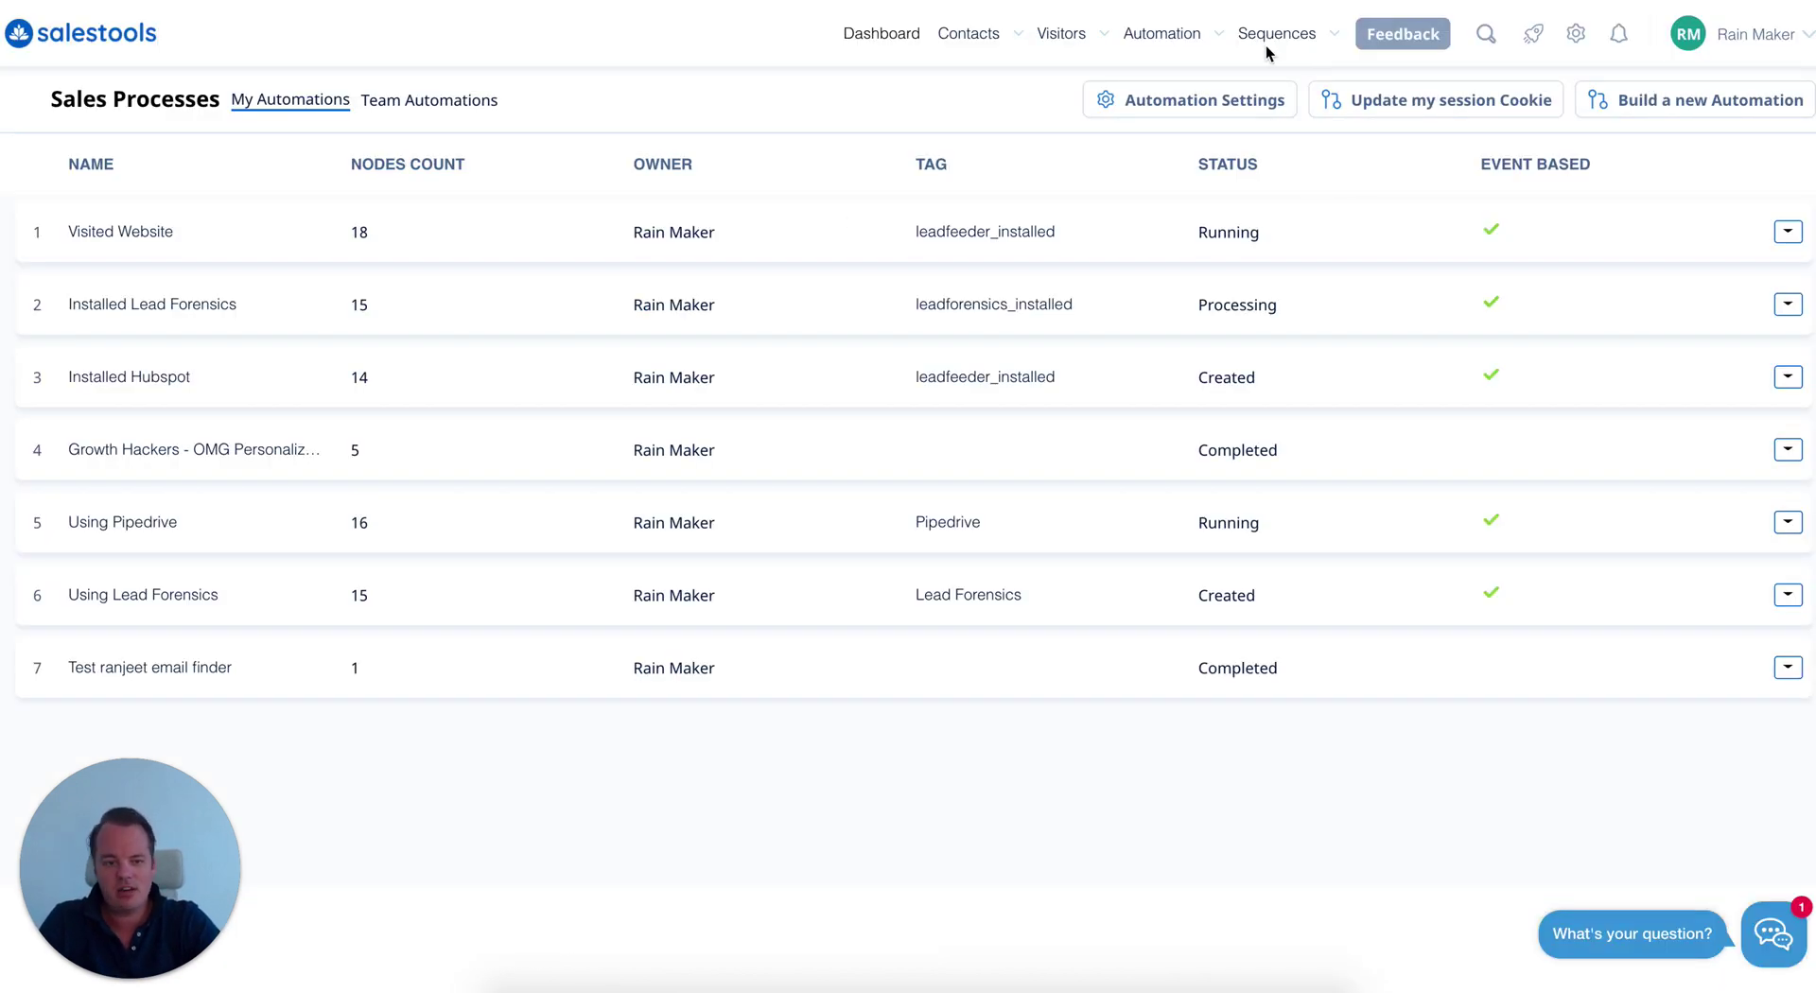
Open the automation templates and search them for "image"
click(1175, 43)
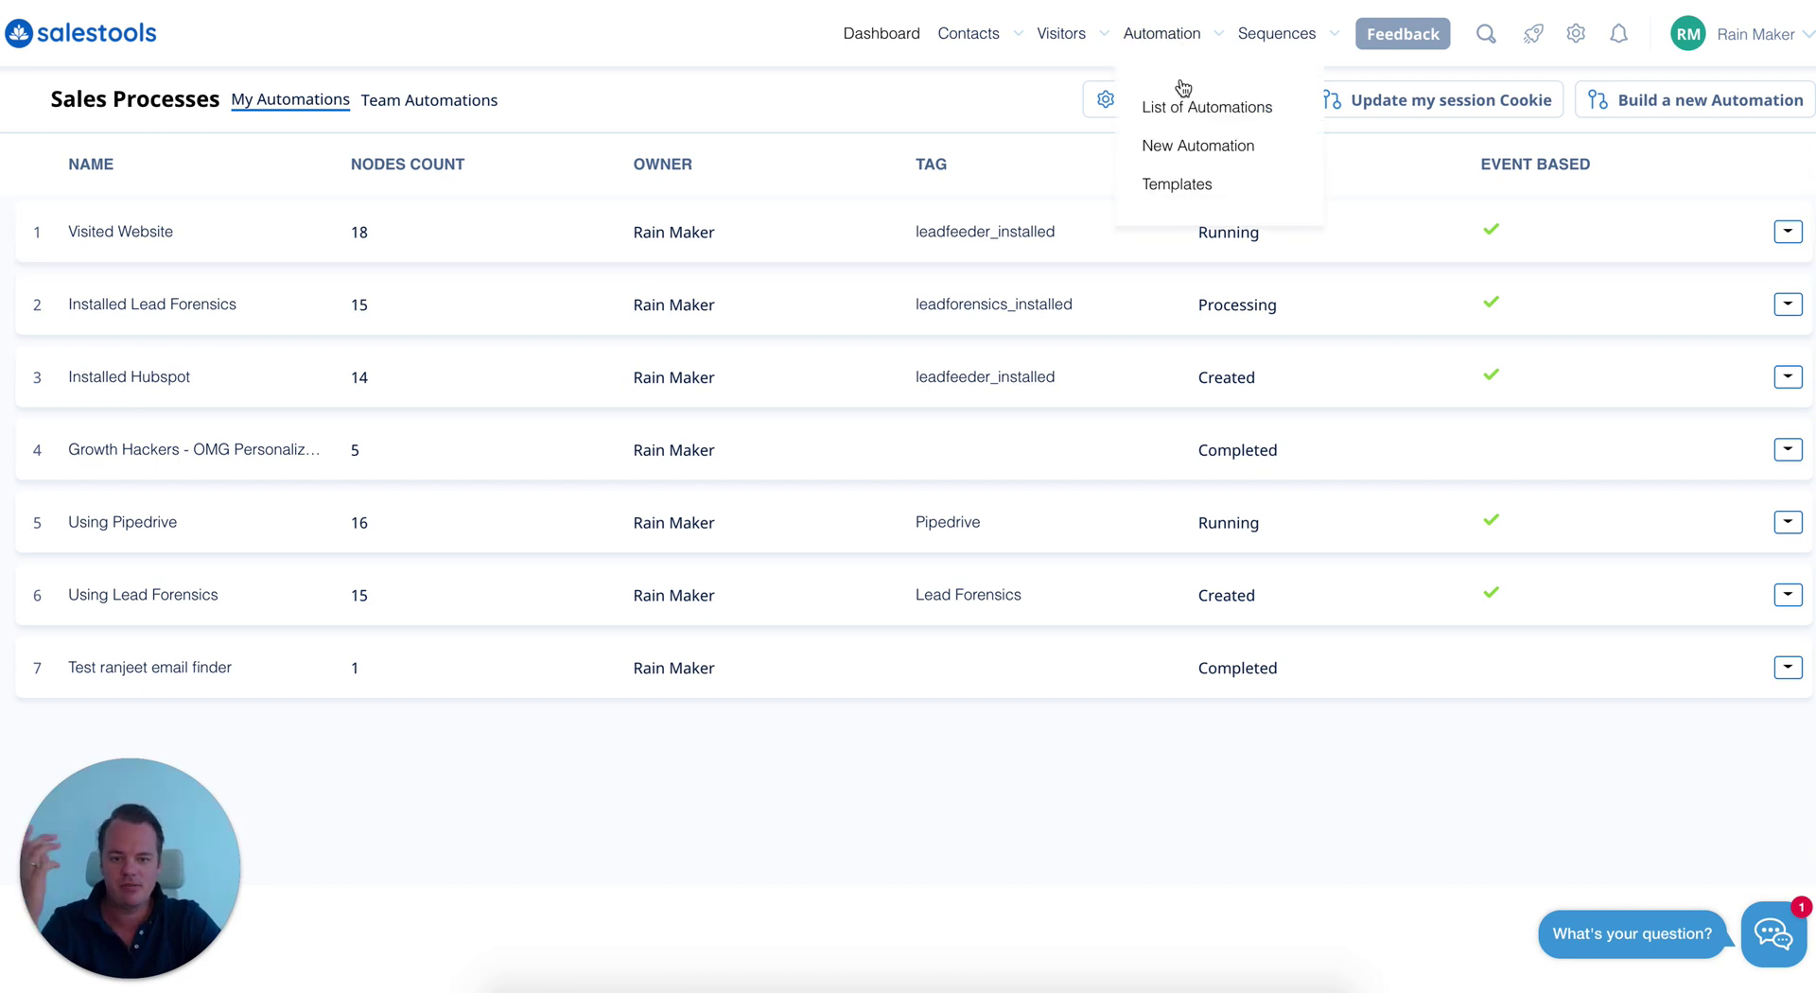
click(1193, 182)
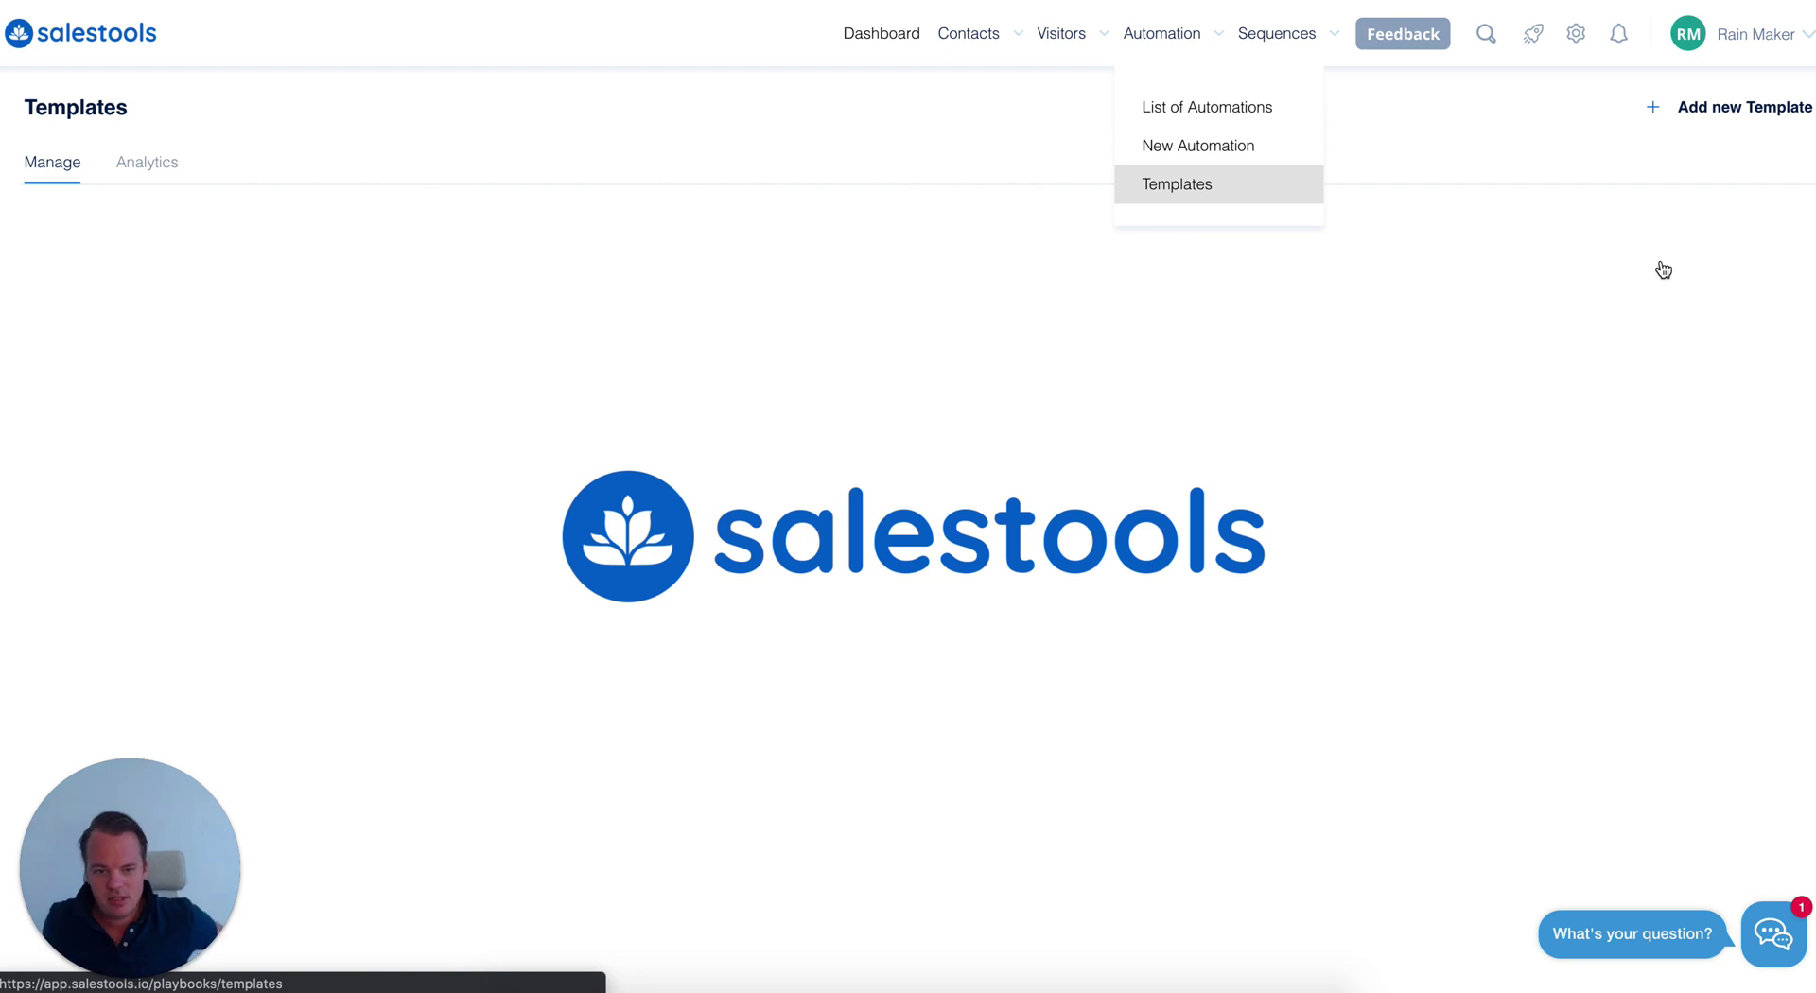
click(1206, 180)
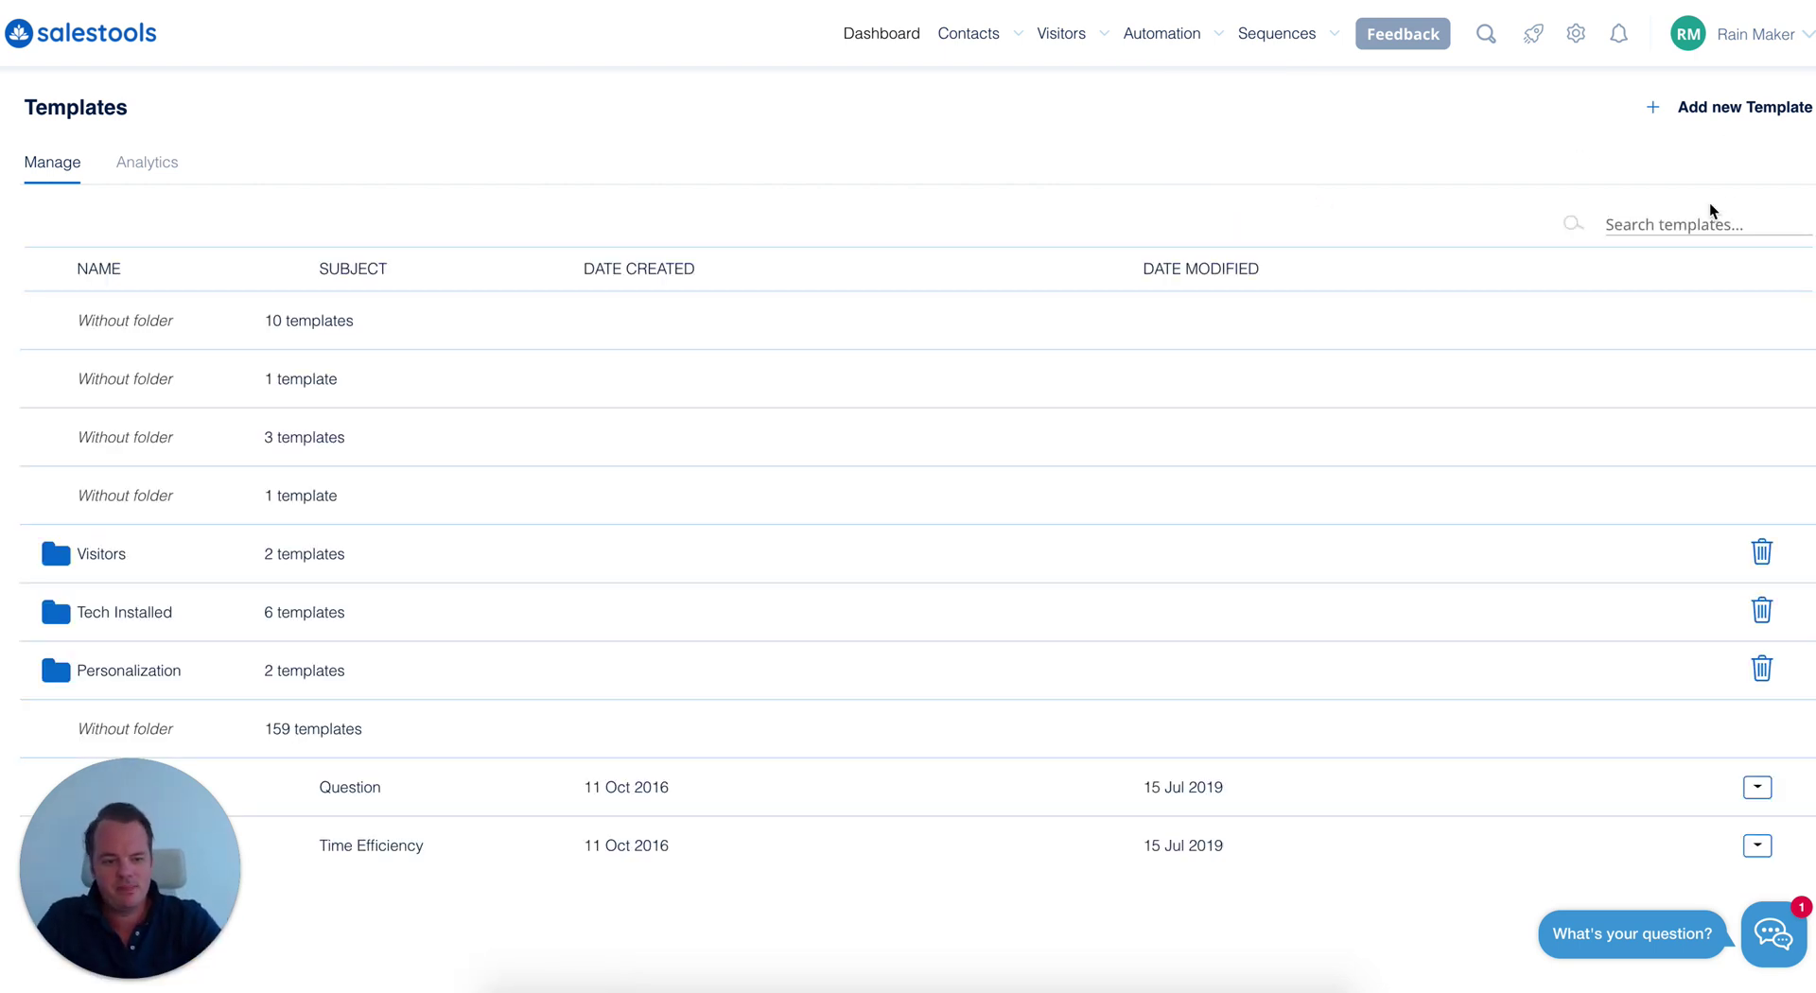
click(1696, 223)
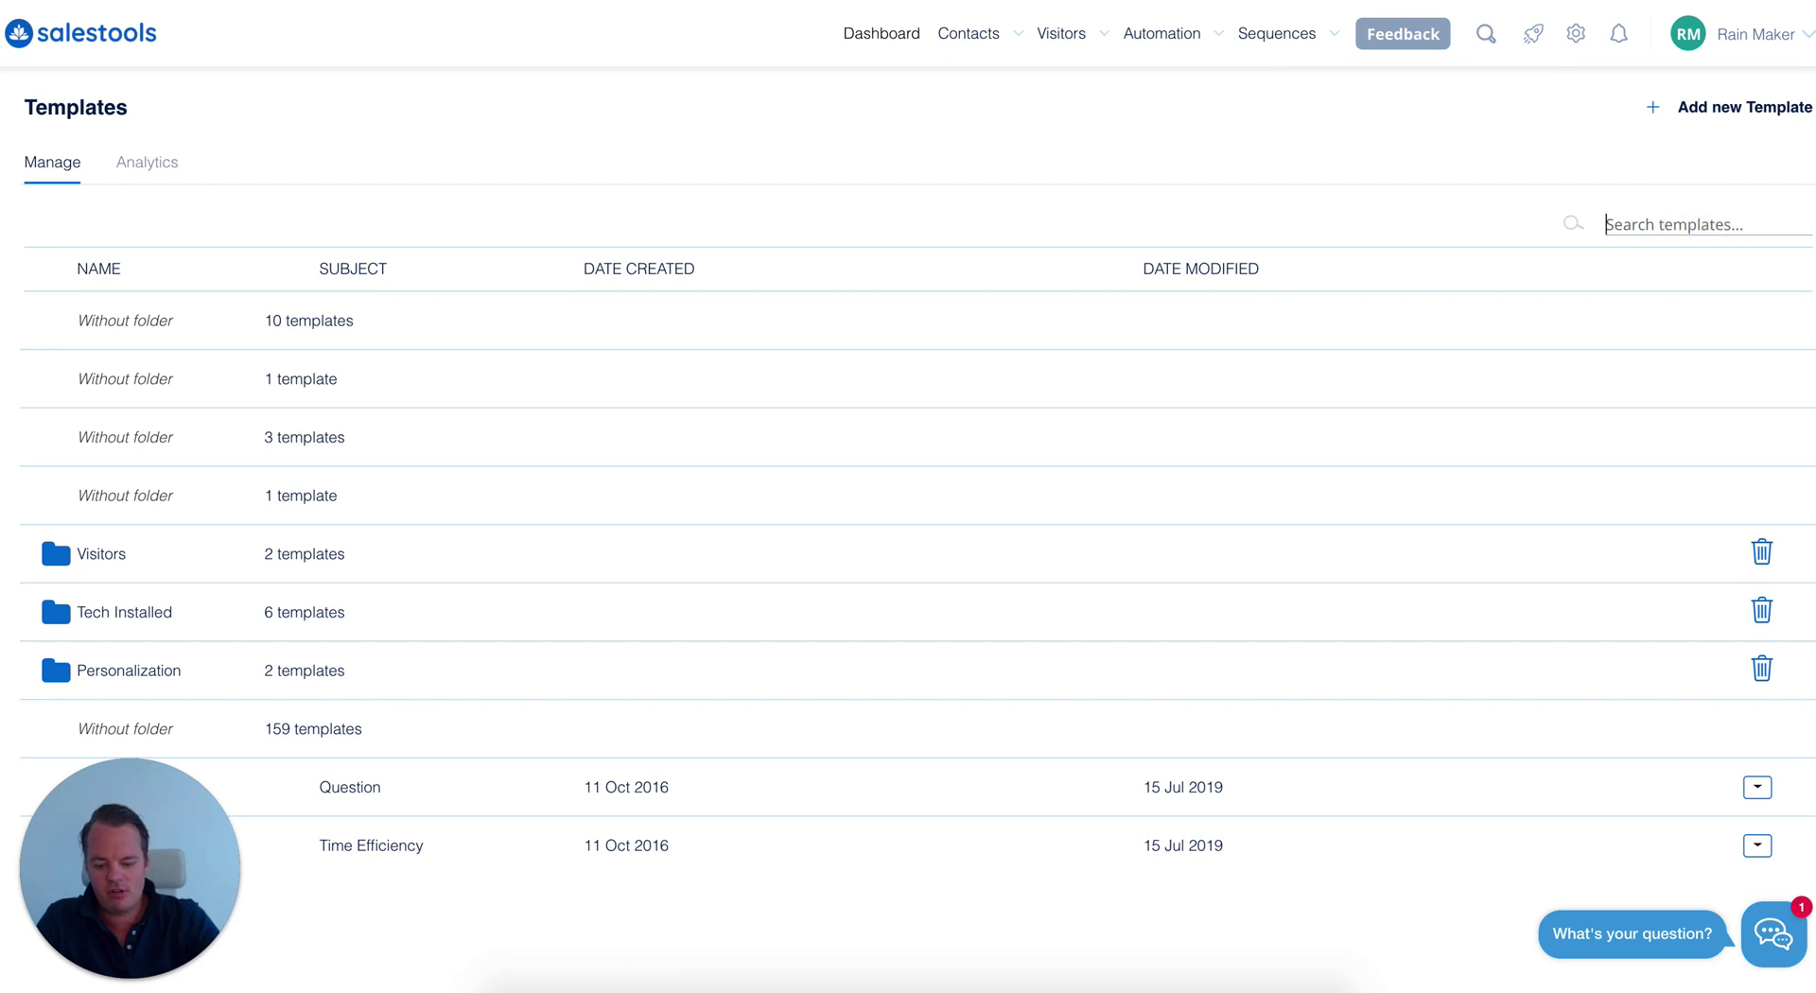
click(1696, 224)
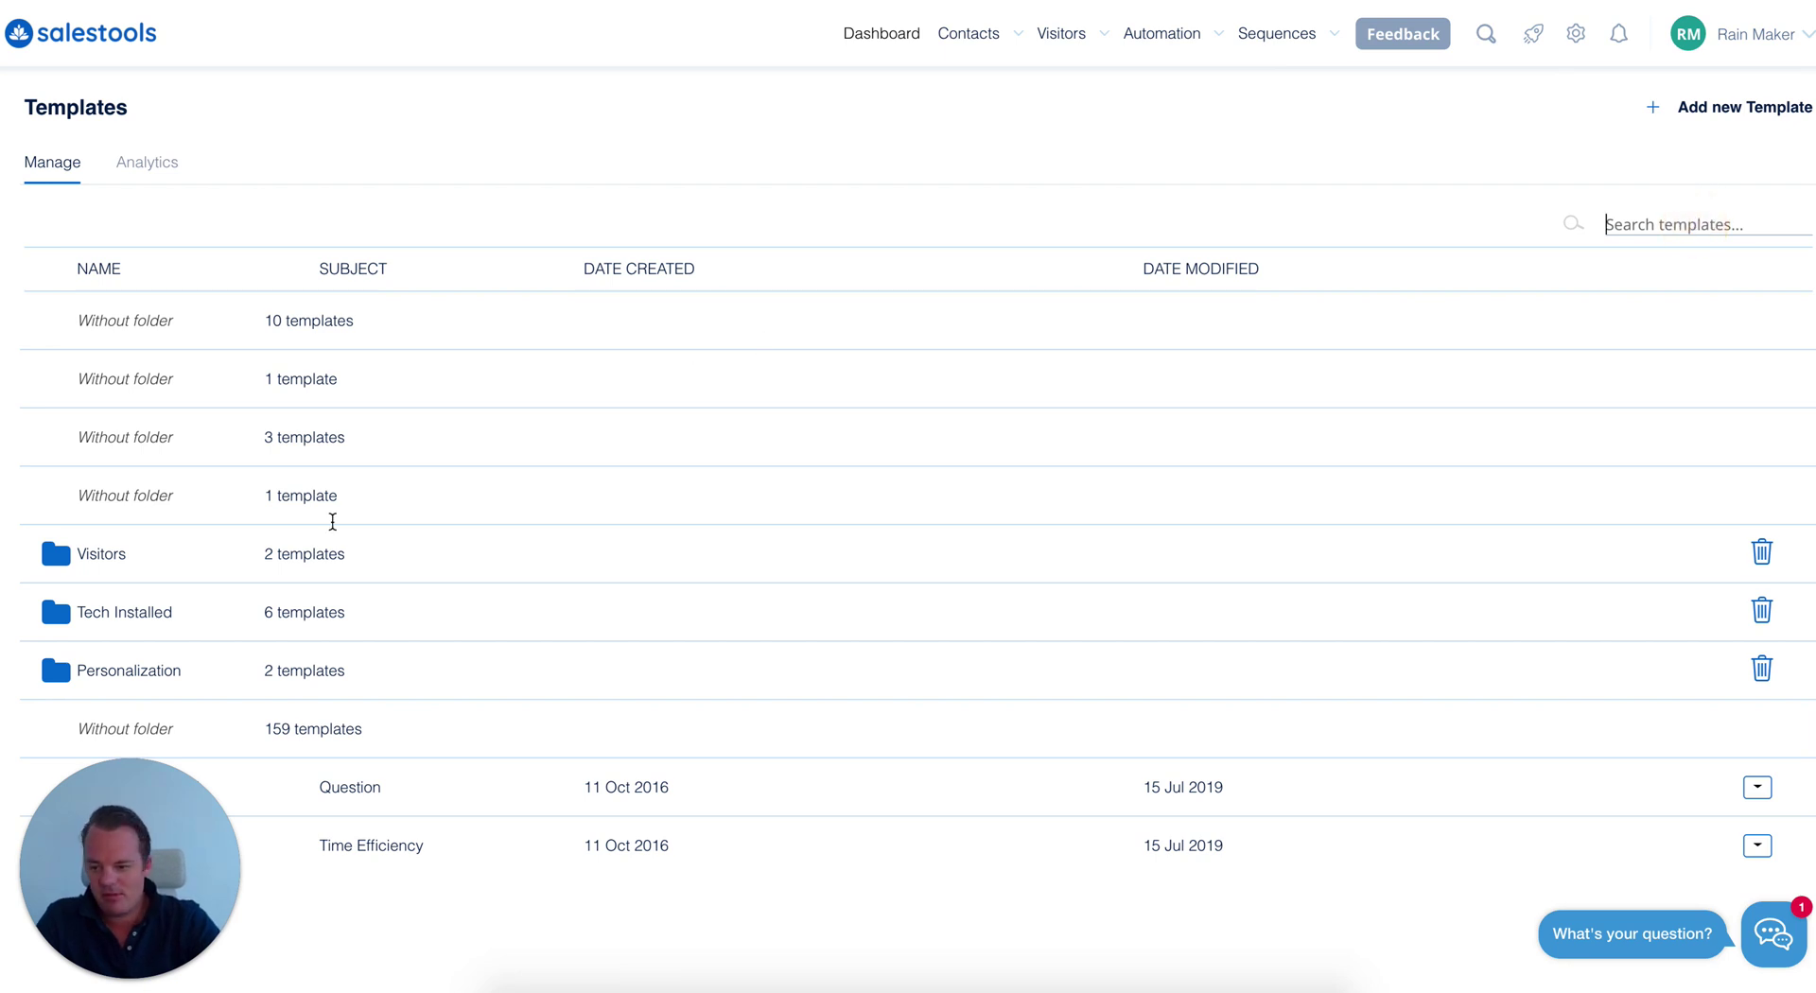
text(image)
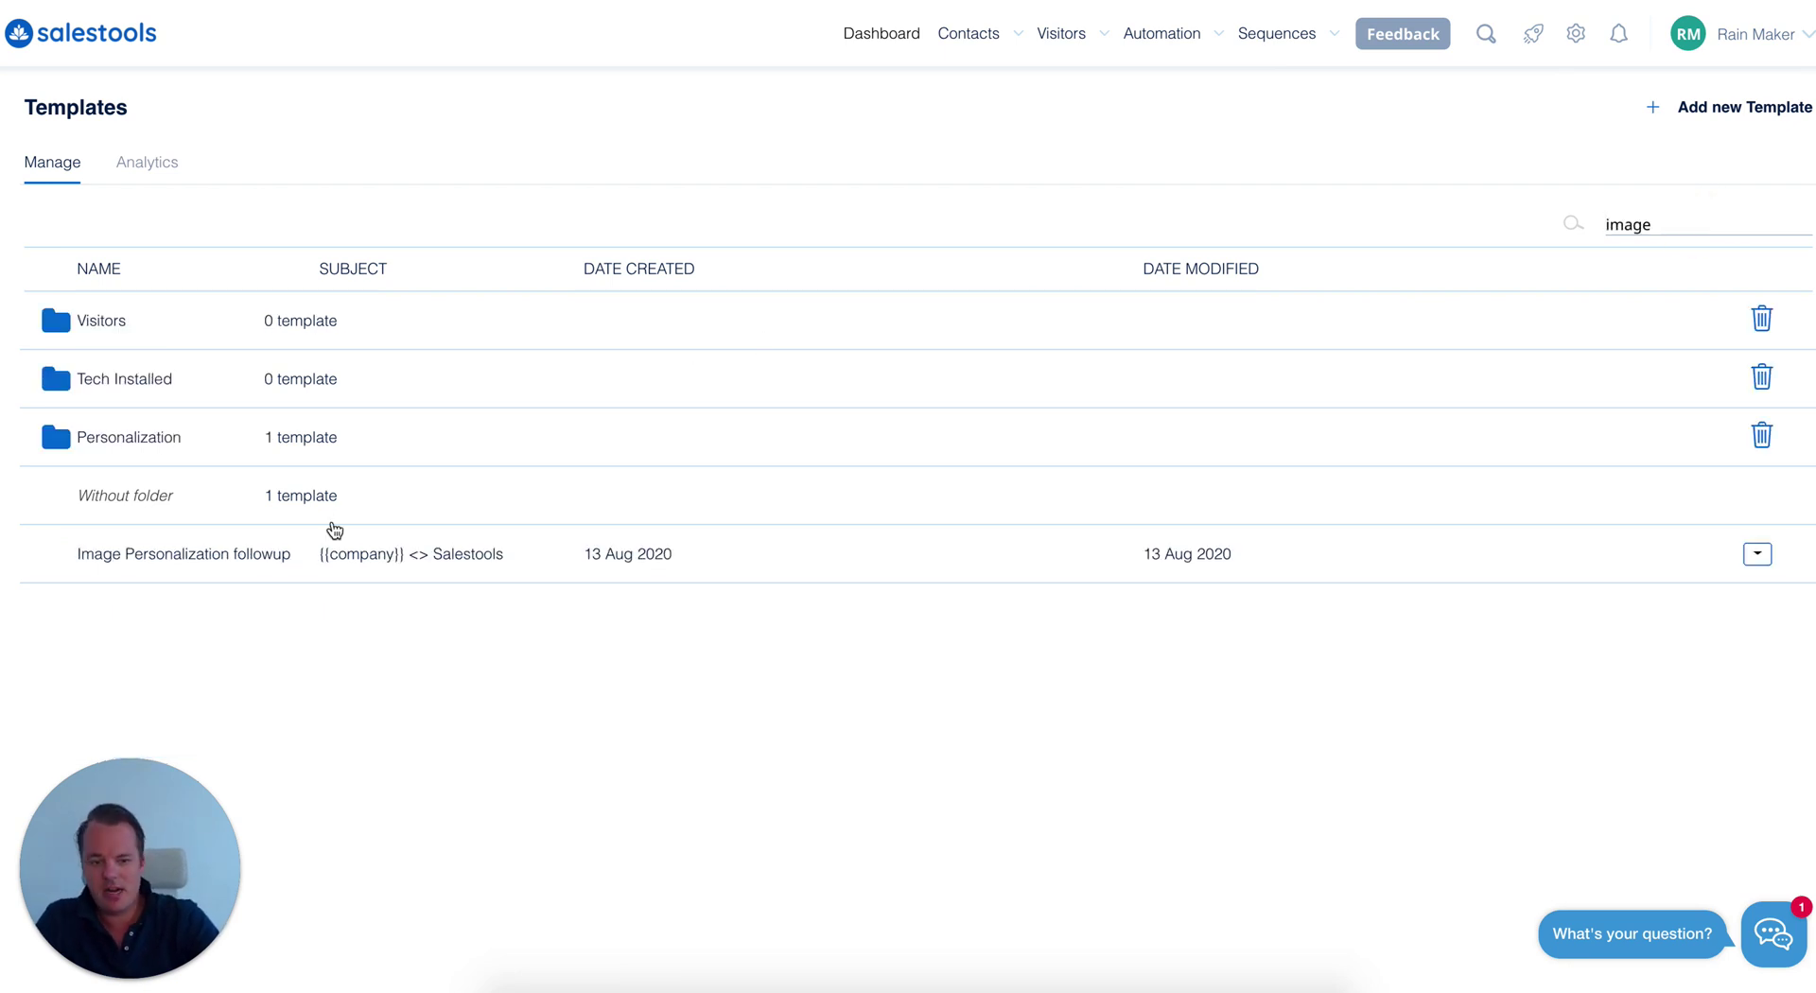
Open the Image Personalization followup template for editing
click(194, 555)
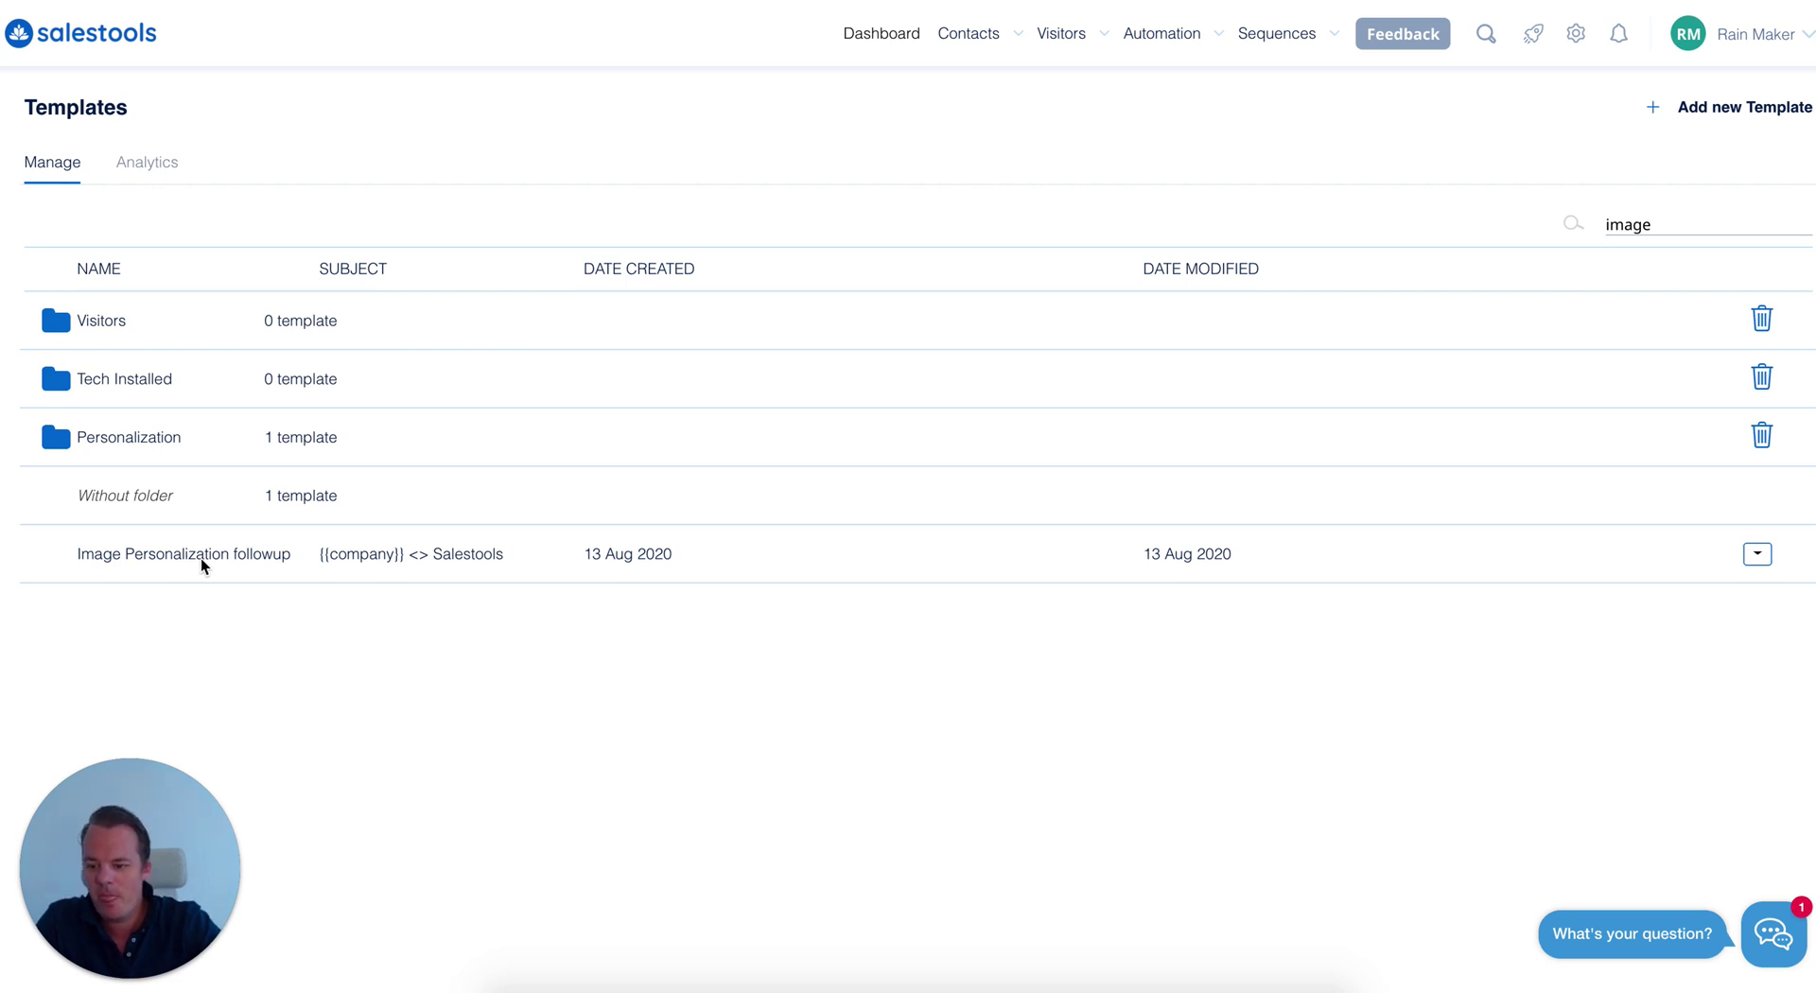
click(180, 556)
click(180, 556)
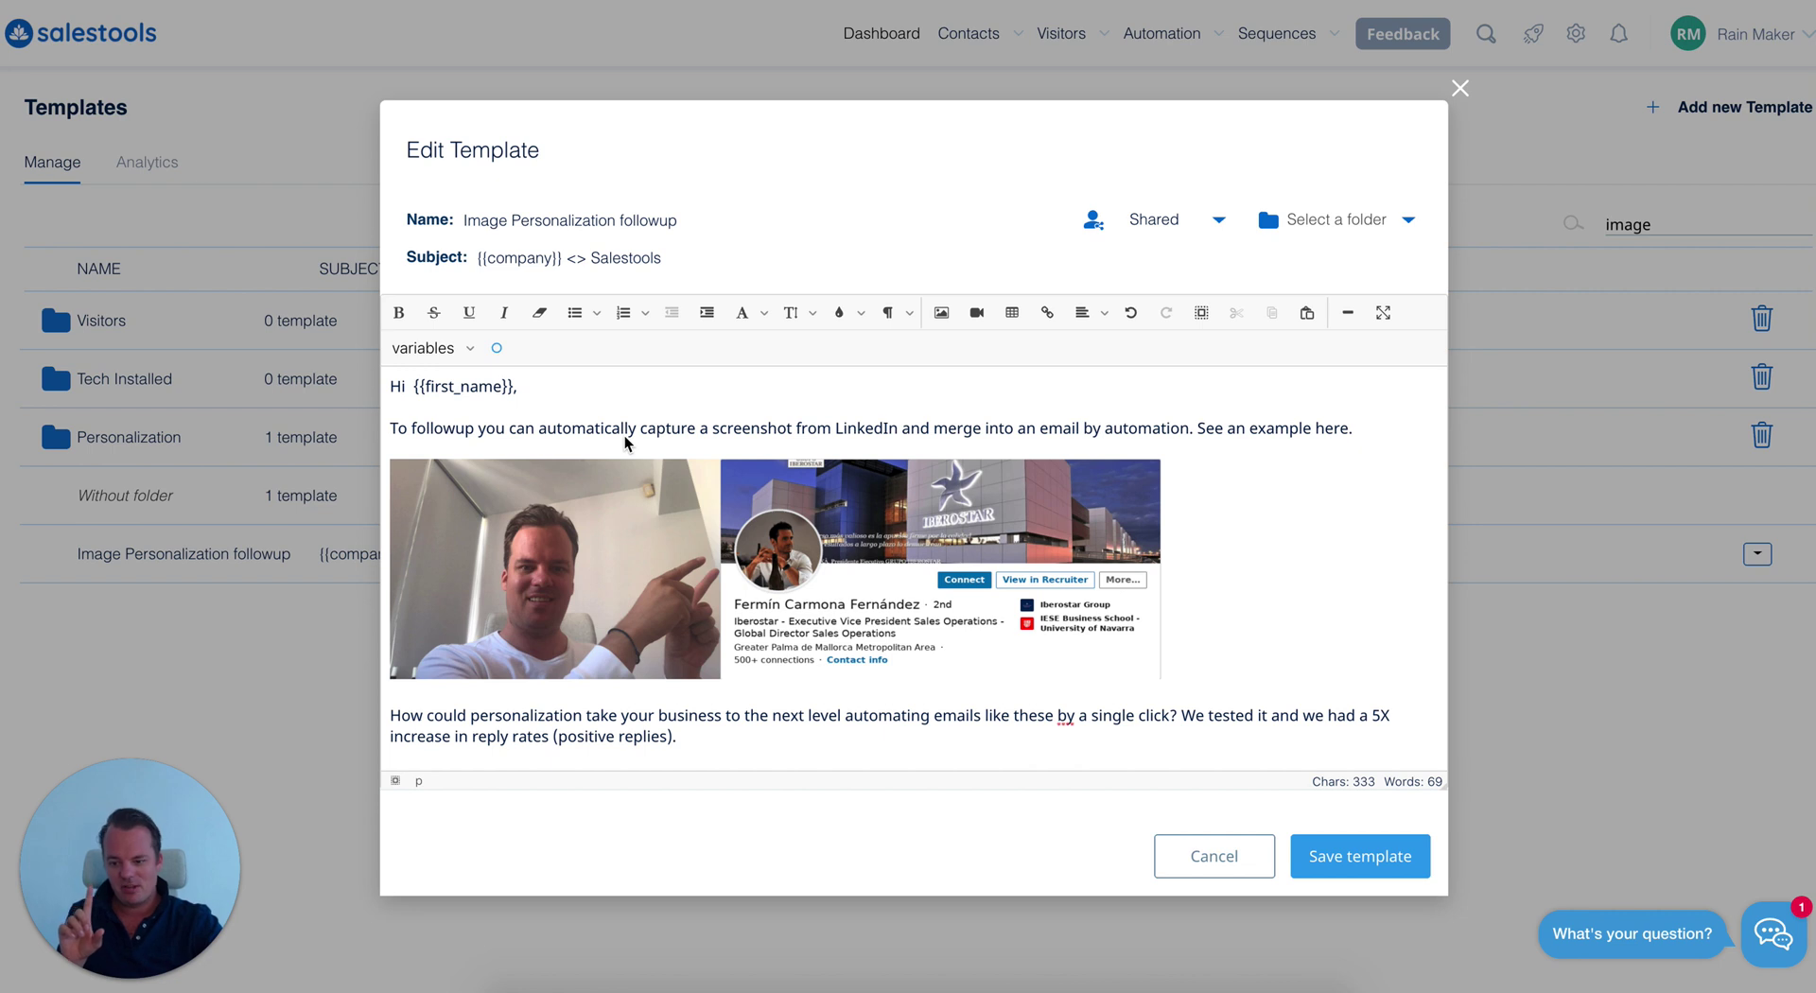
Insert a blank line after the images in the email body, then close the template without saving
click(433, 312)
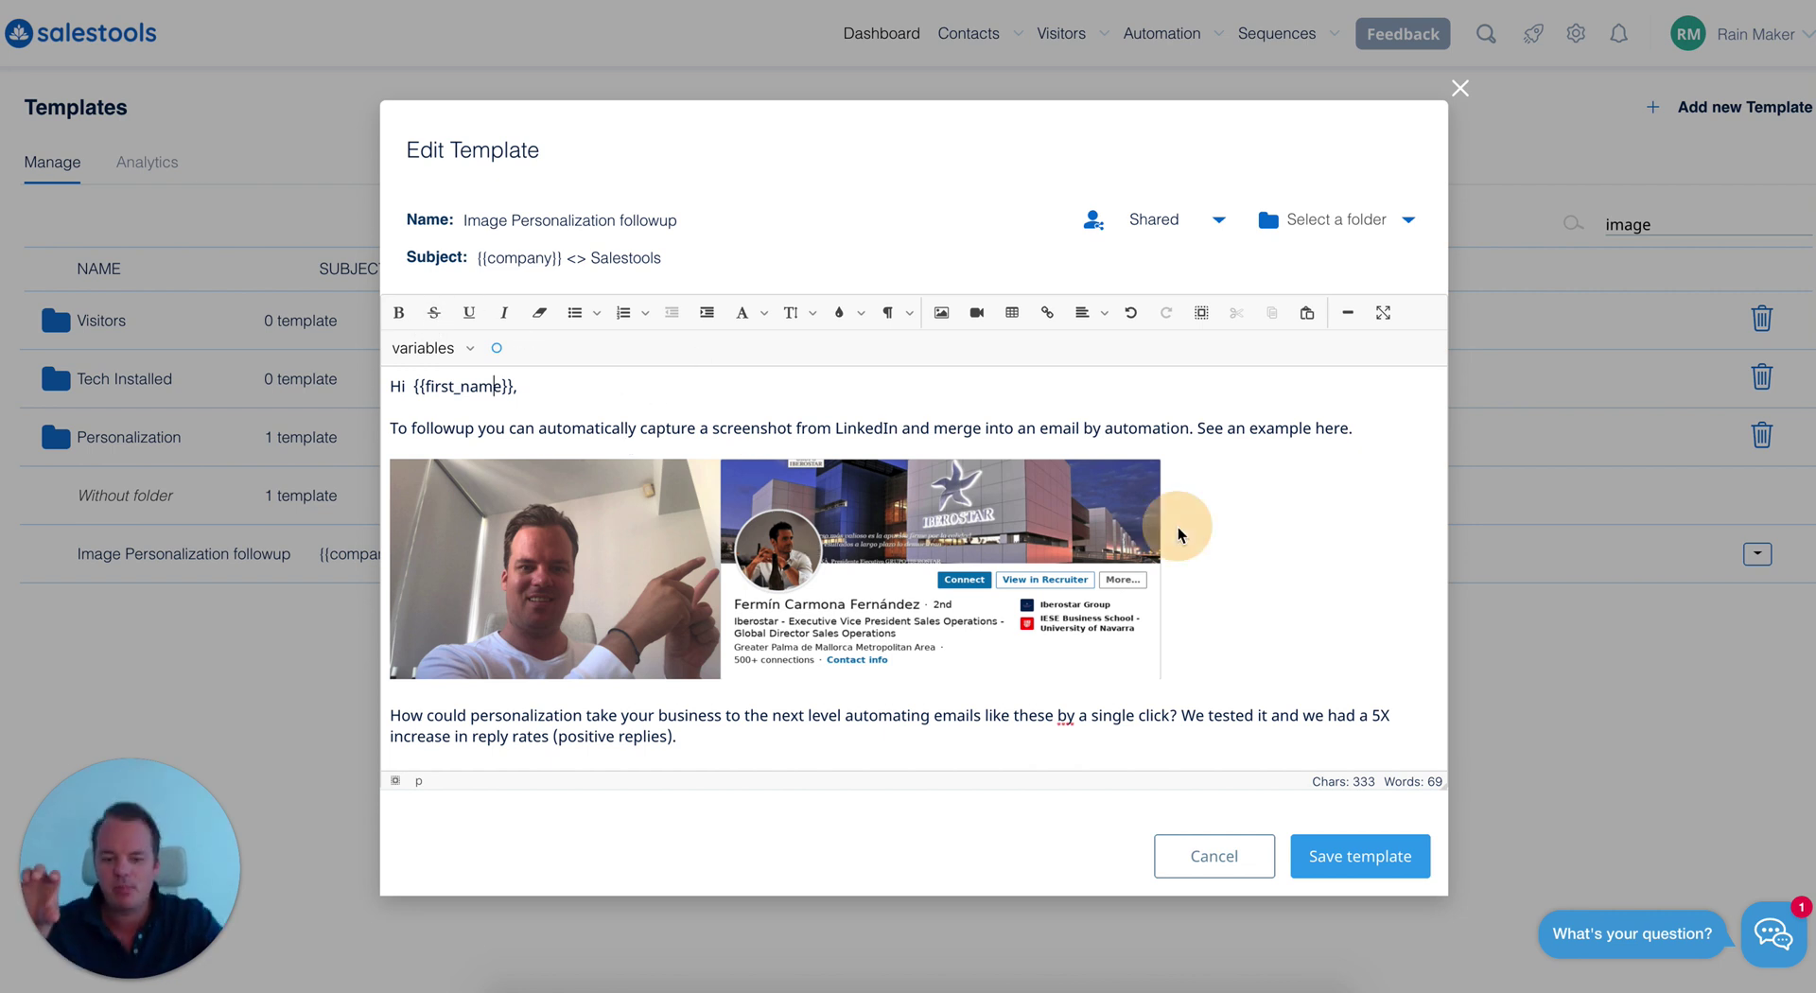
click(639, 593)
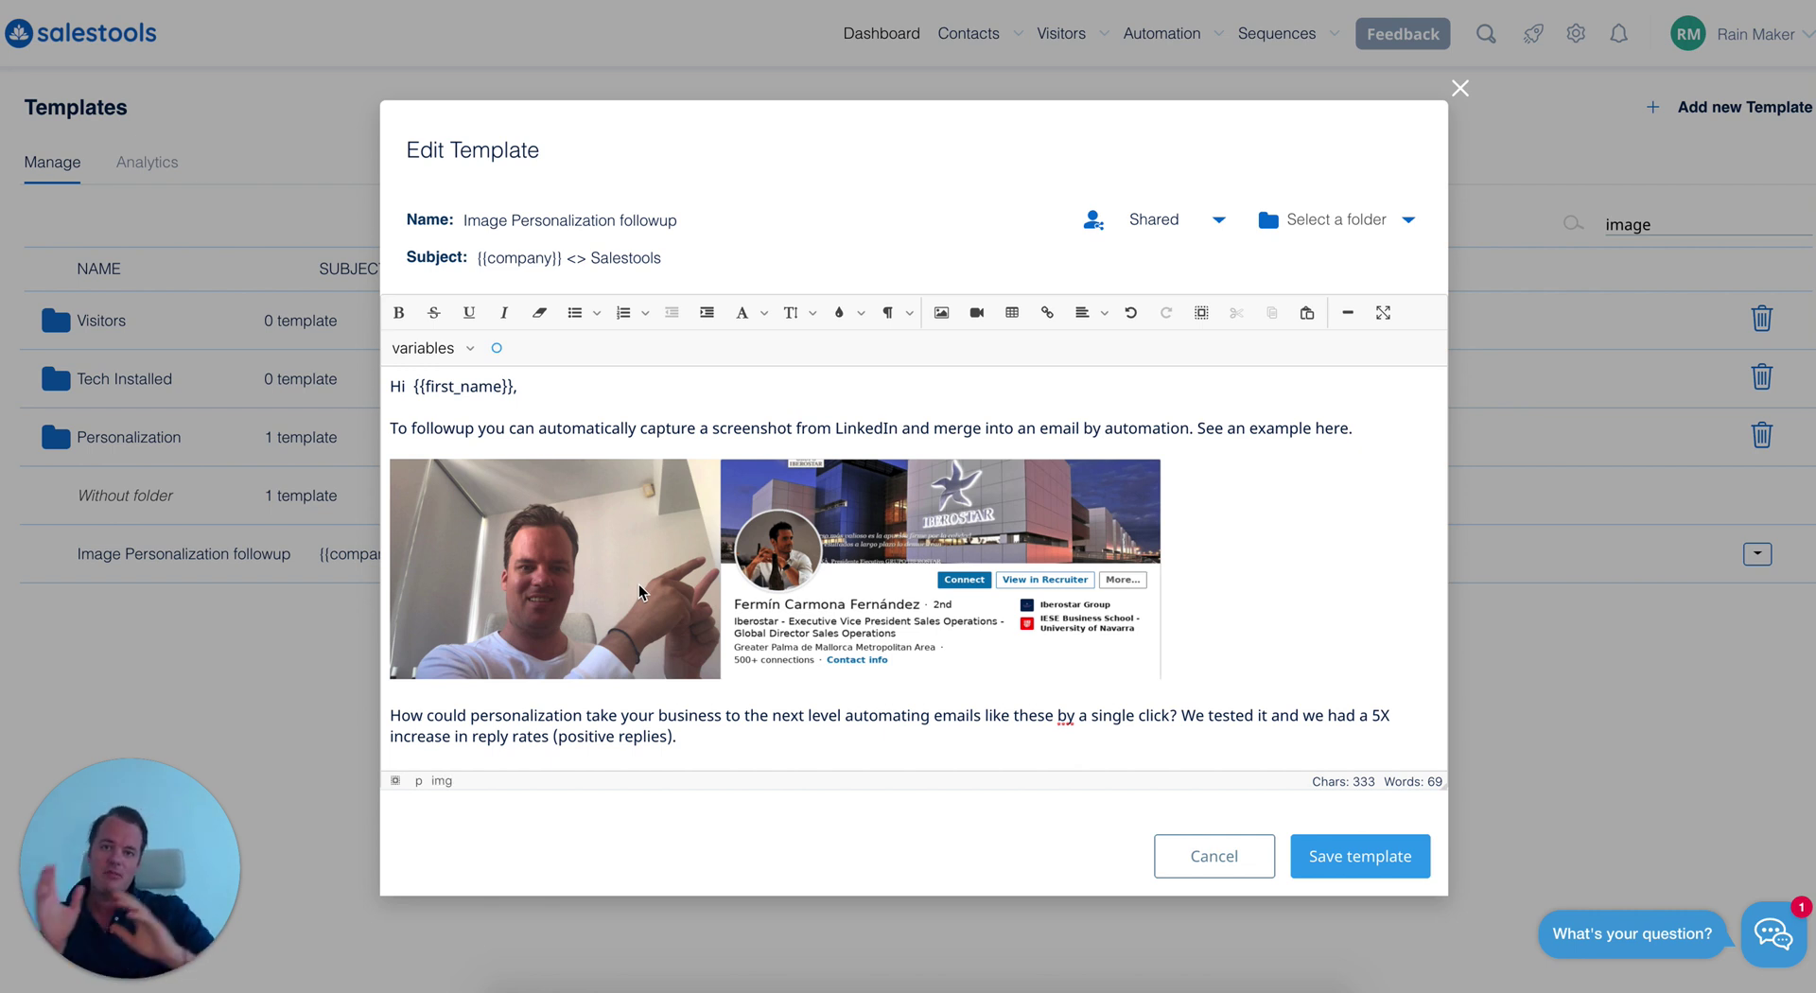
click(1194, 652)
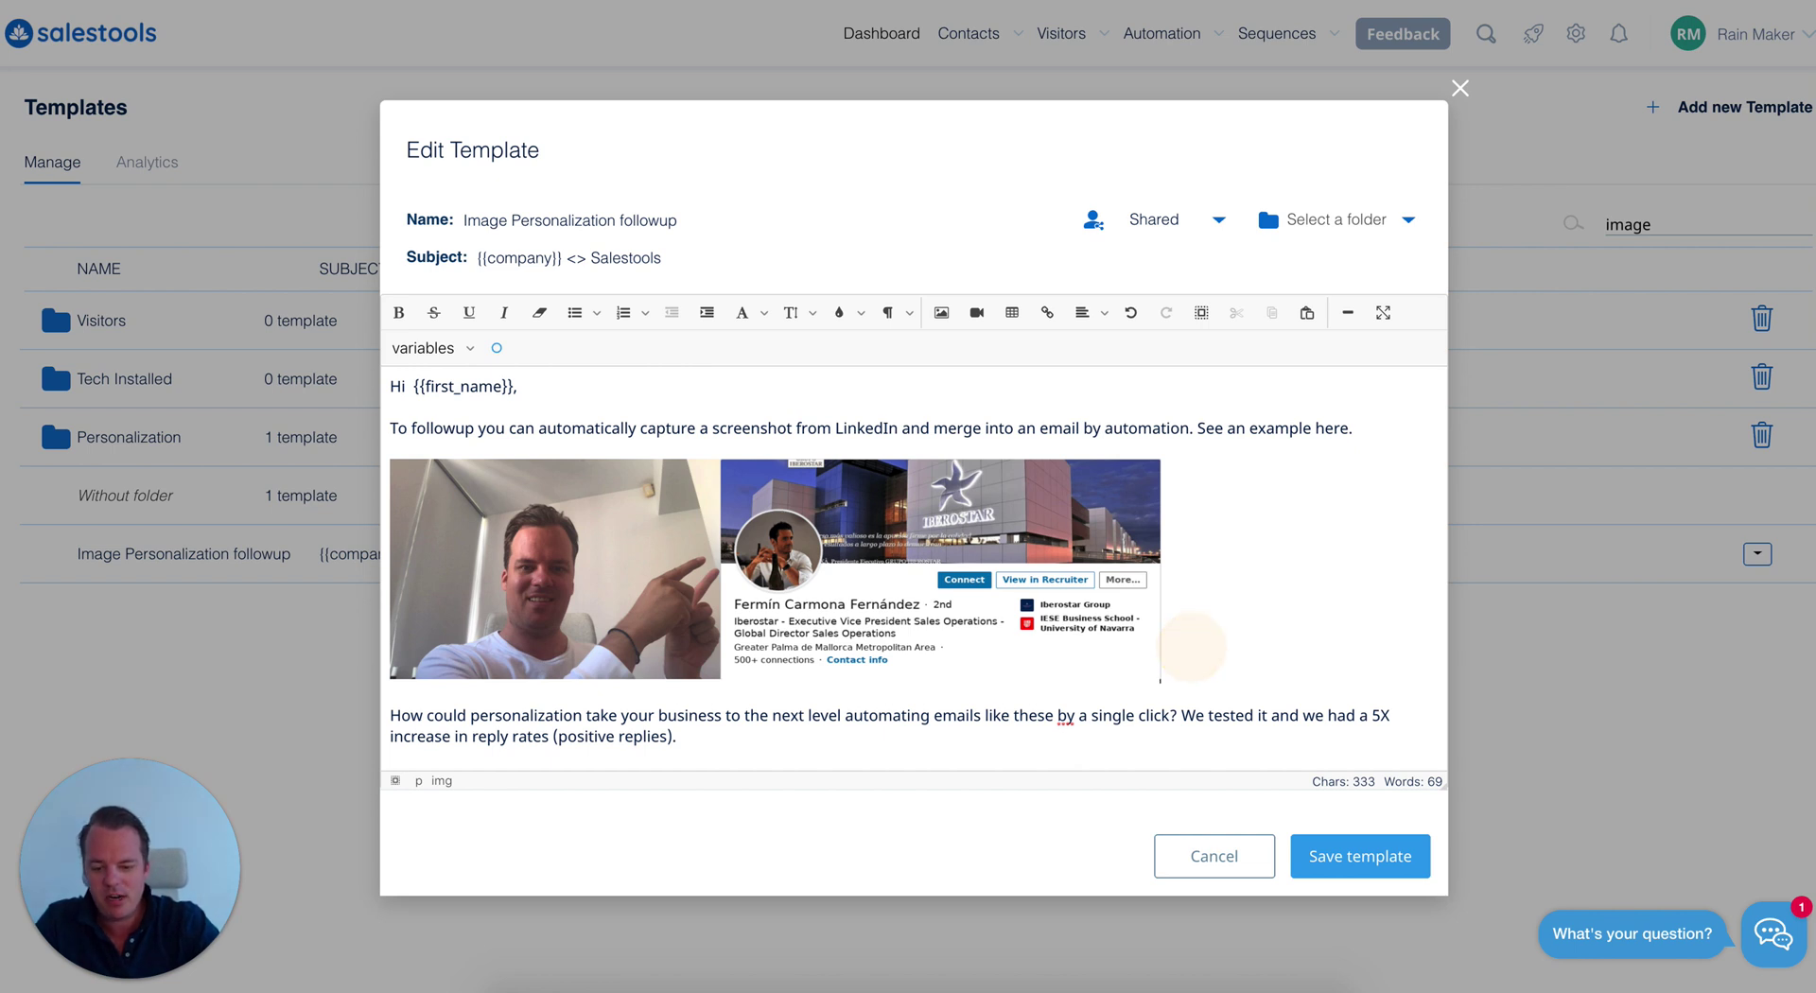
key(Return)
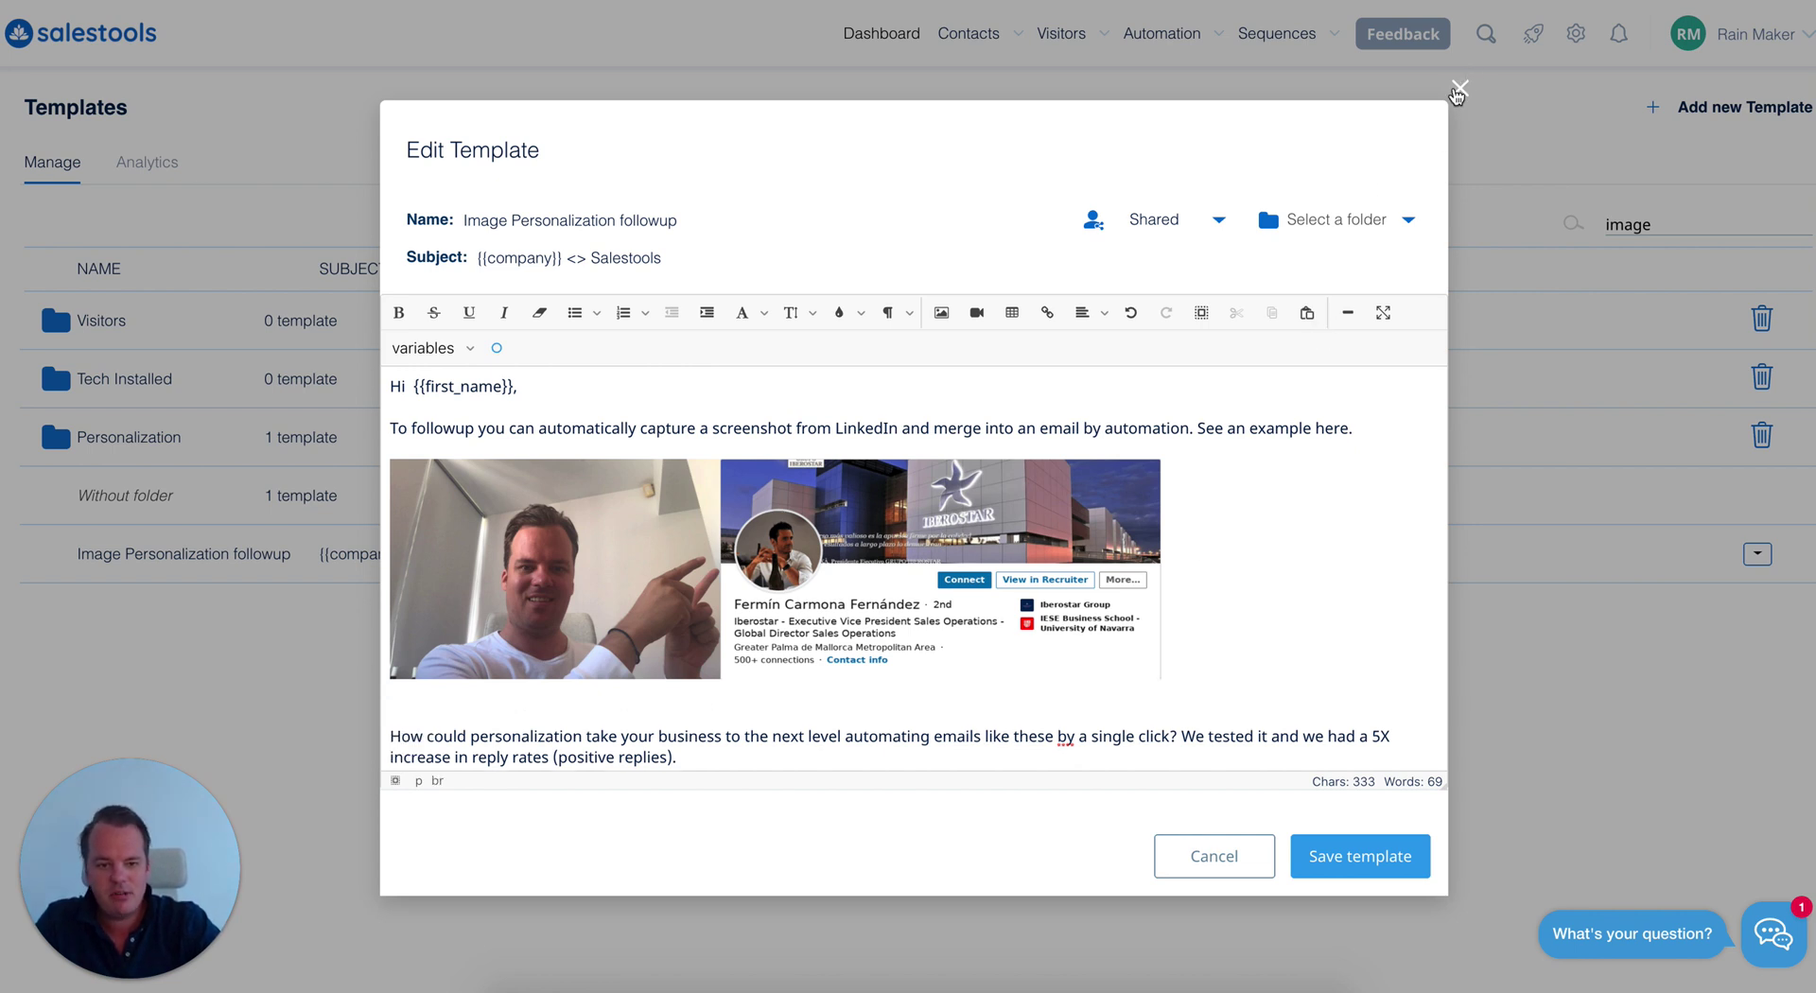
click(1457, 90)
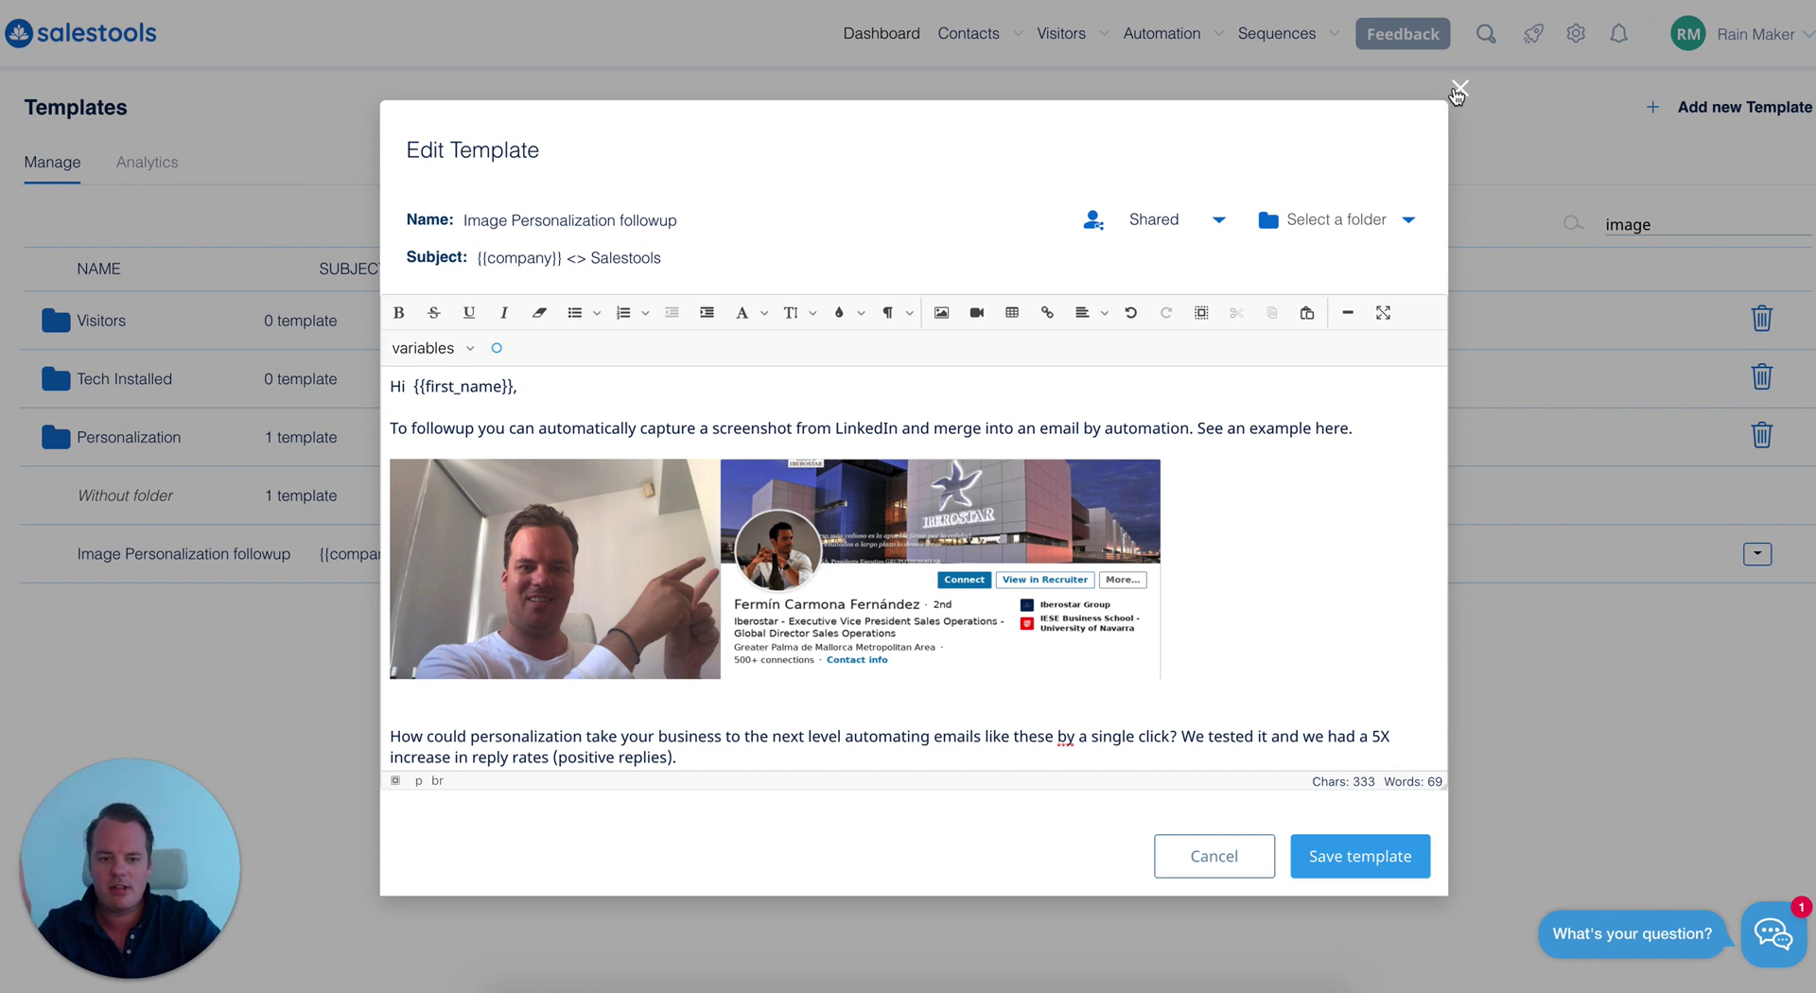
click(1457, 90)
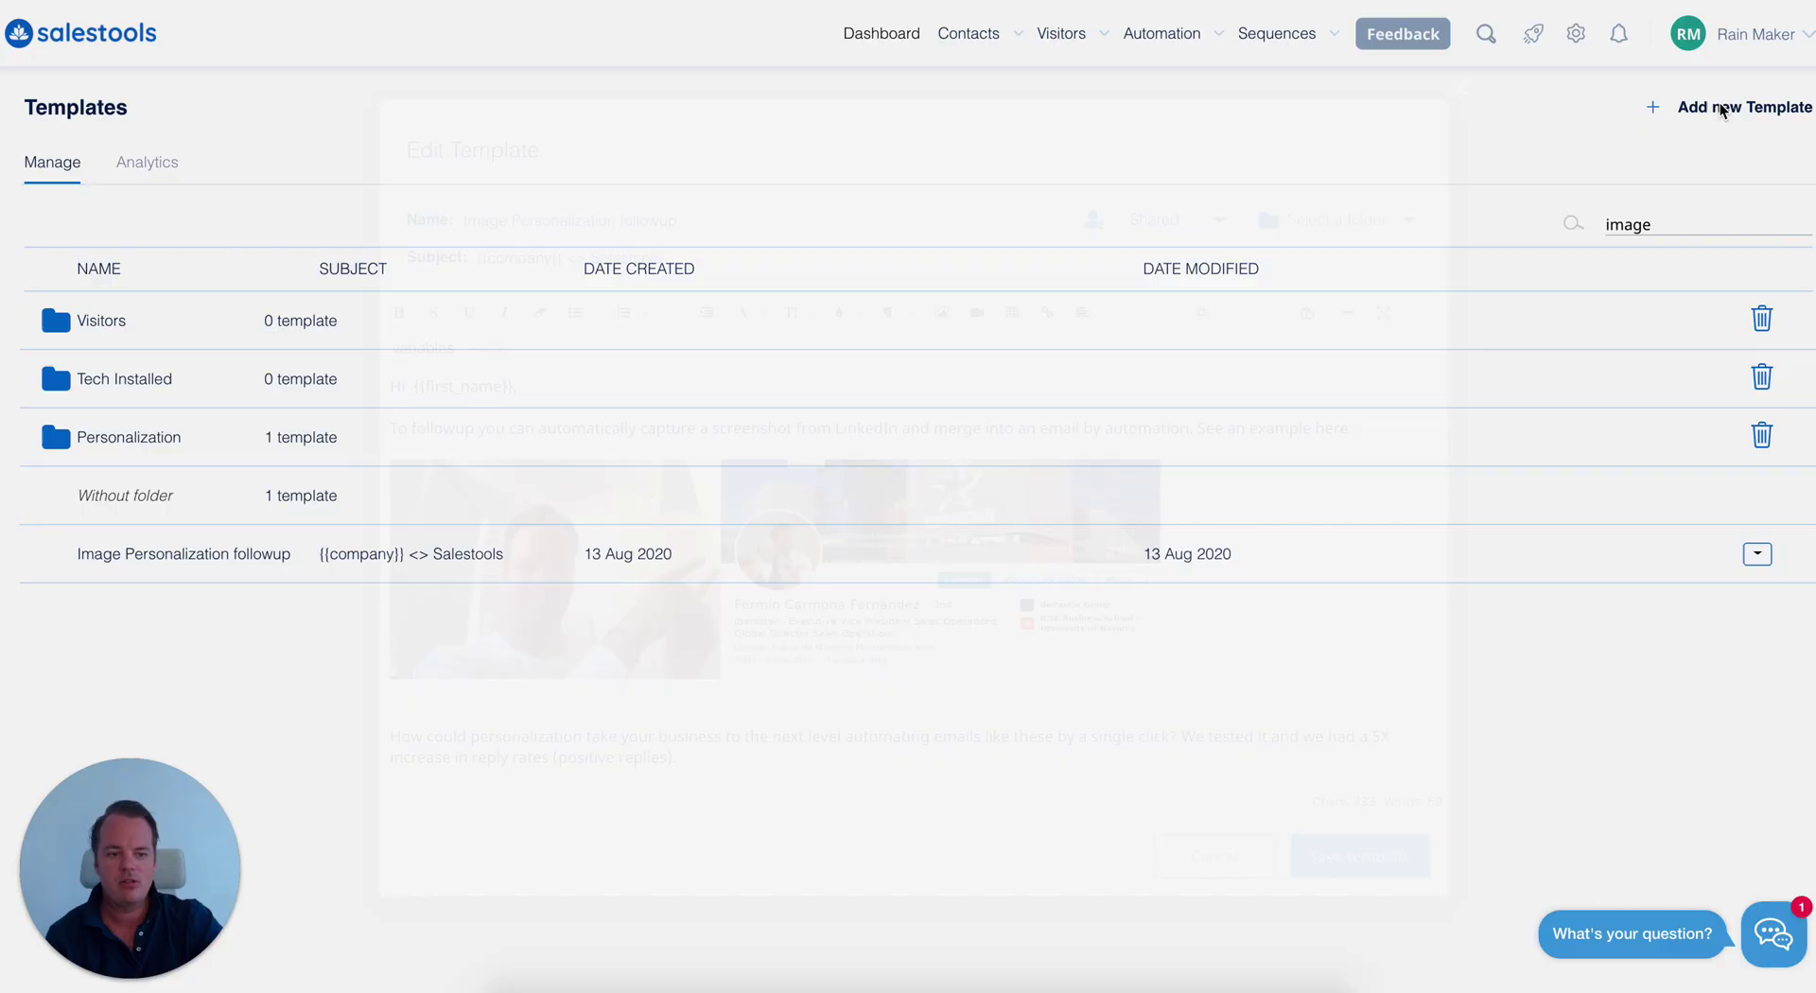
Start a new template from scratch and insert the image personalization block with the default person picture and LinkedIn profile screenshot
click(1721, 109)
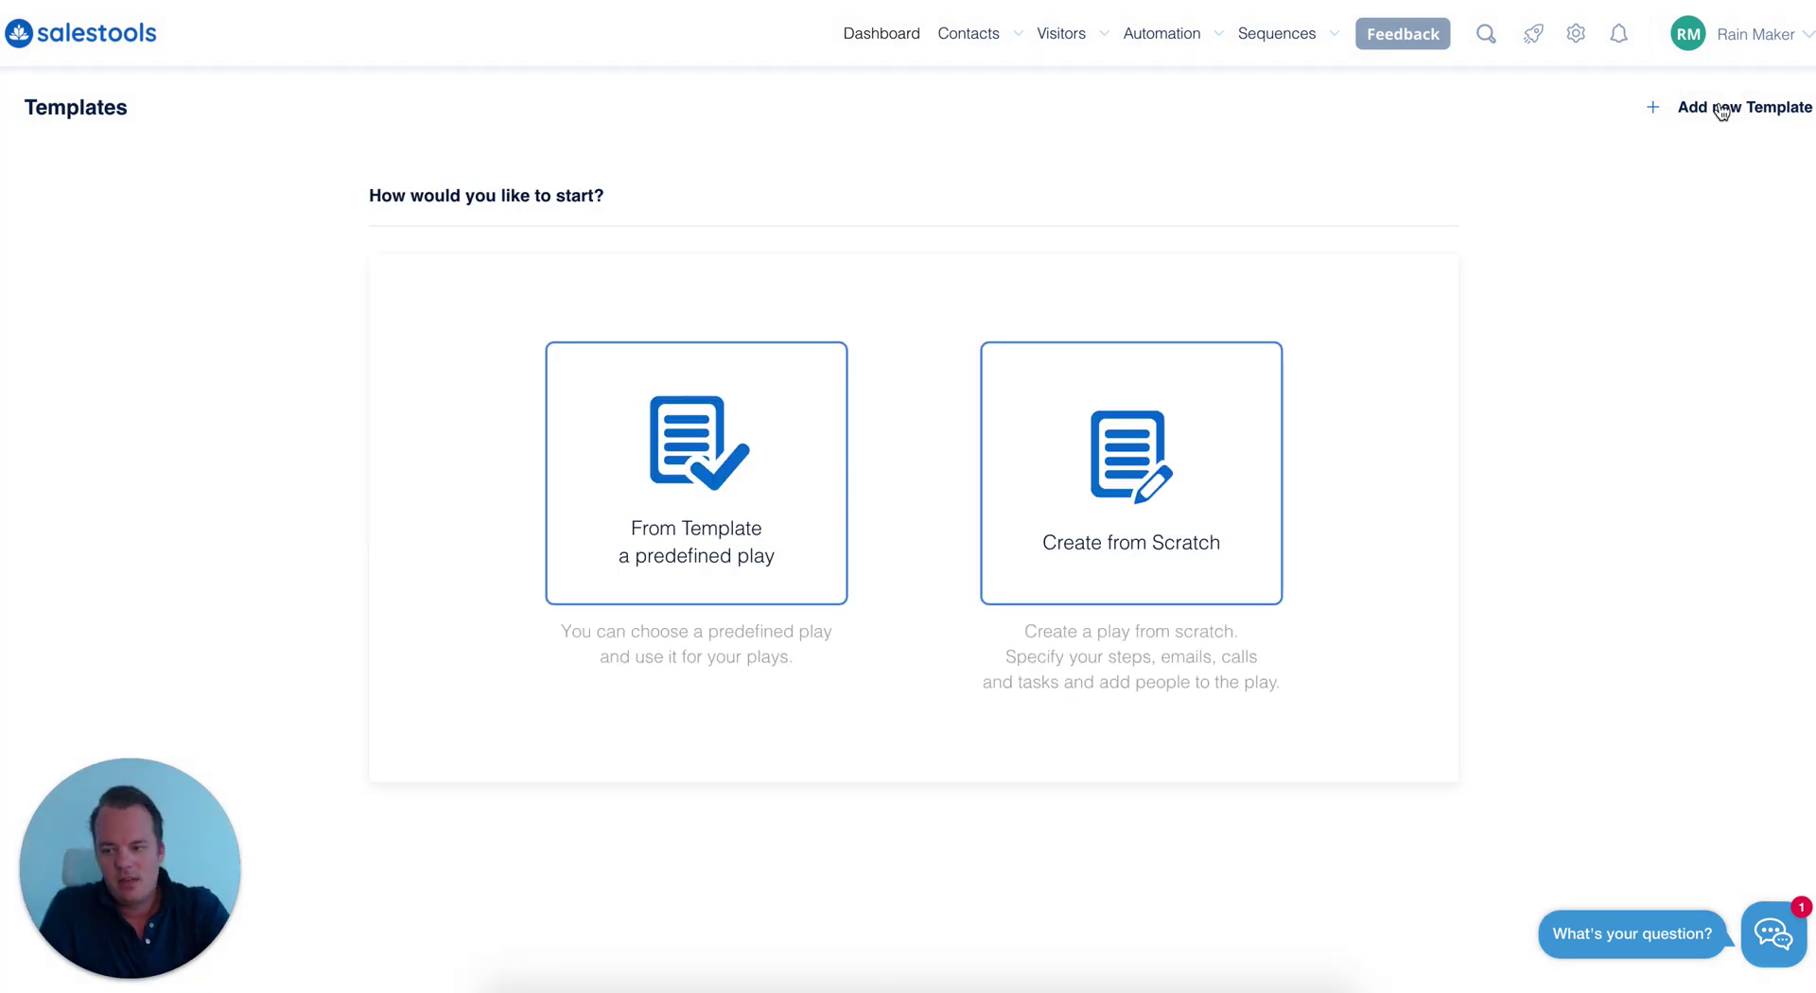
click(1721, 109)
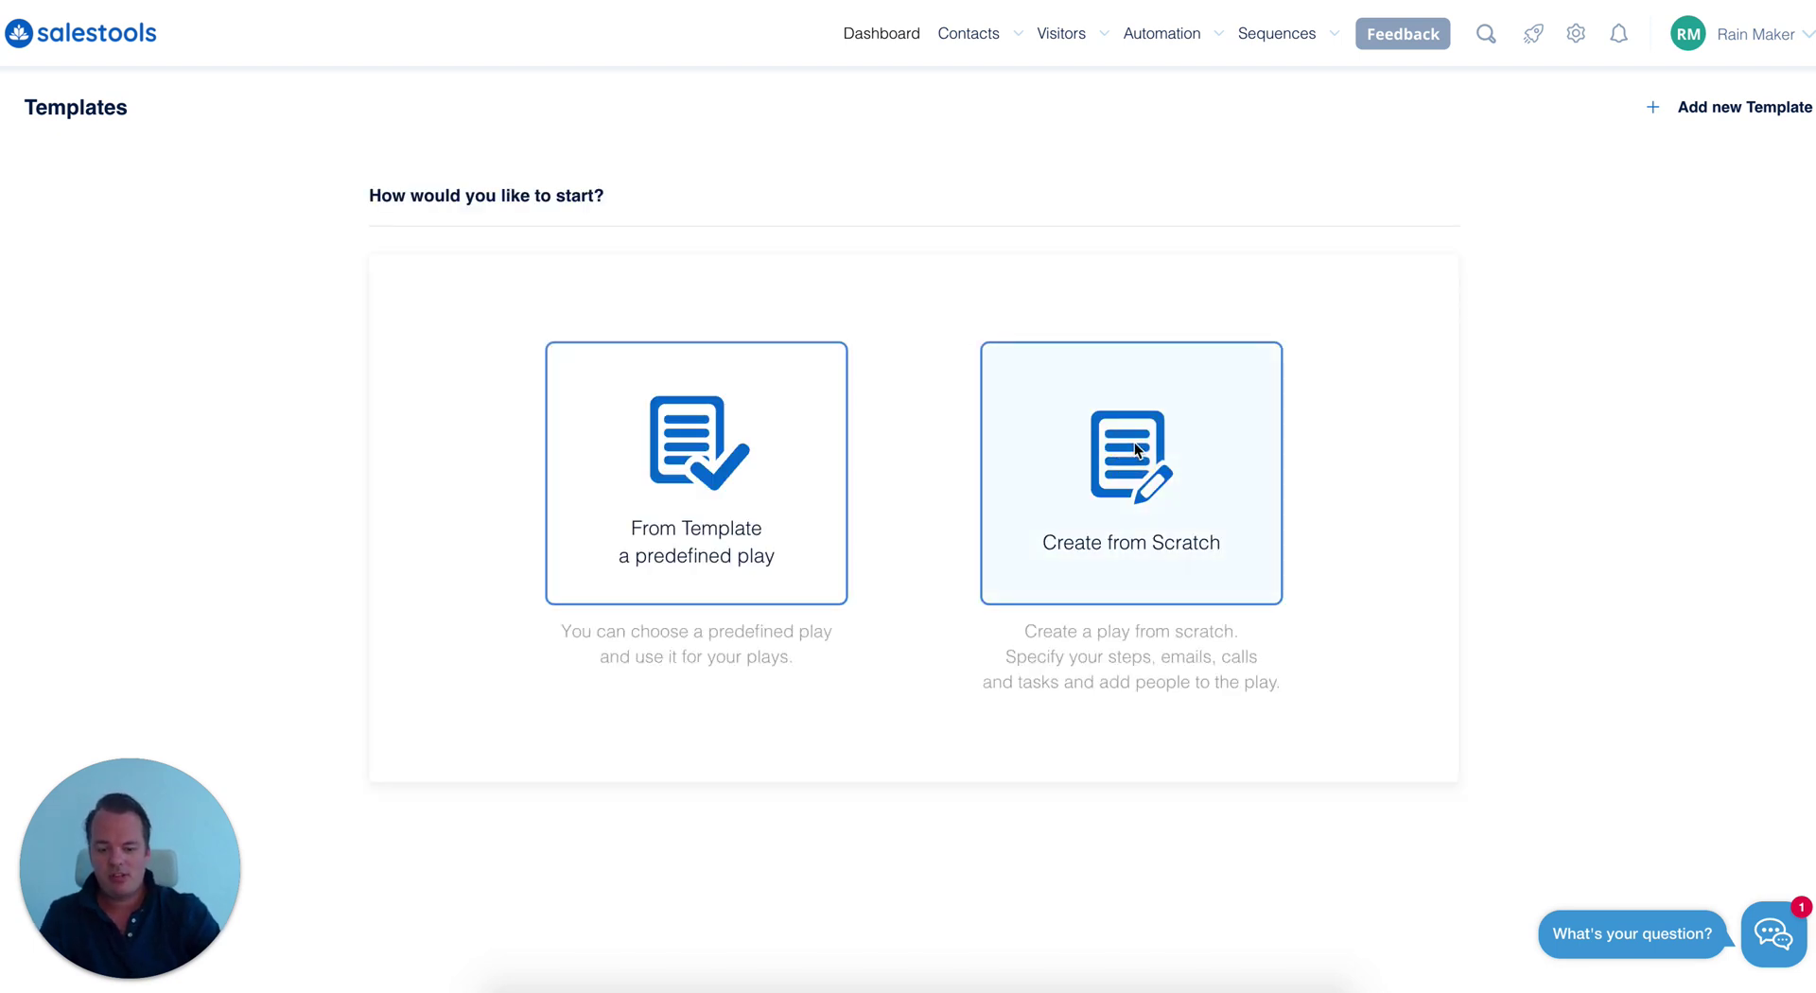
click(1133, 442)
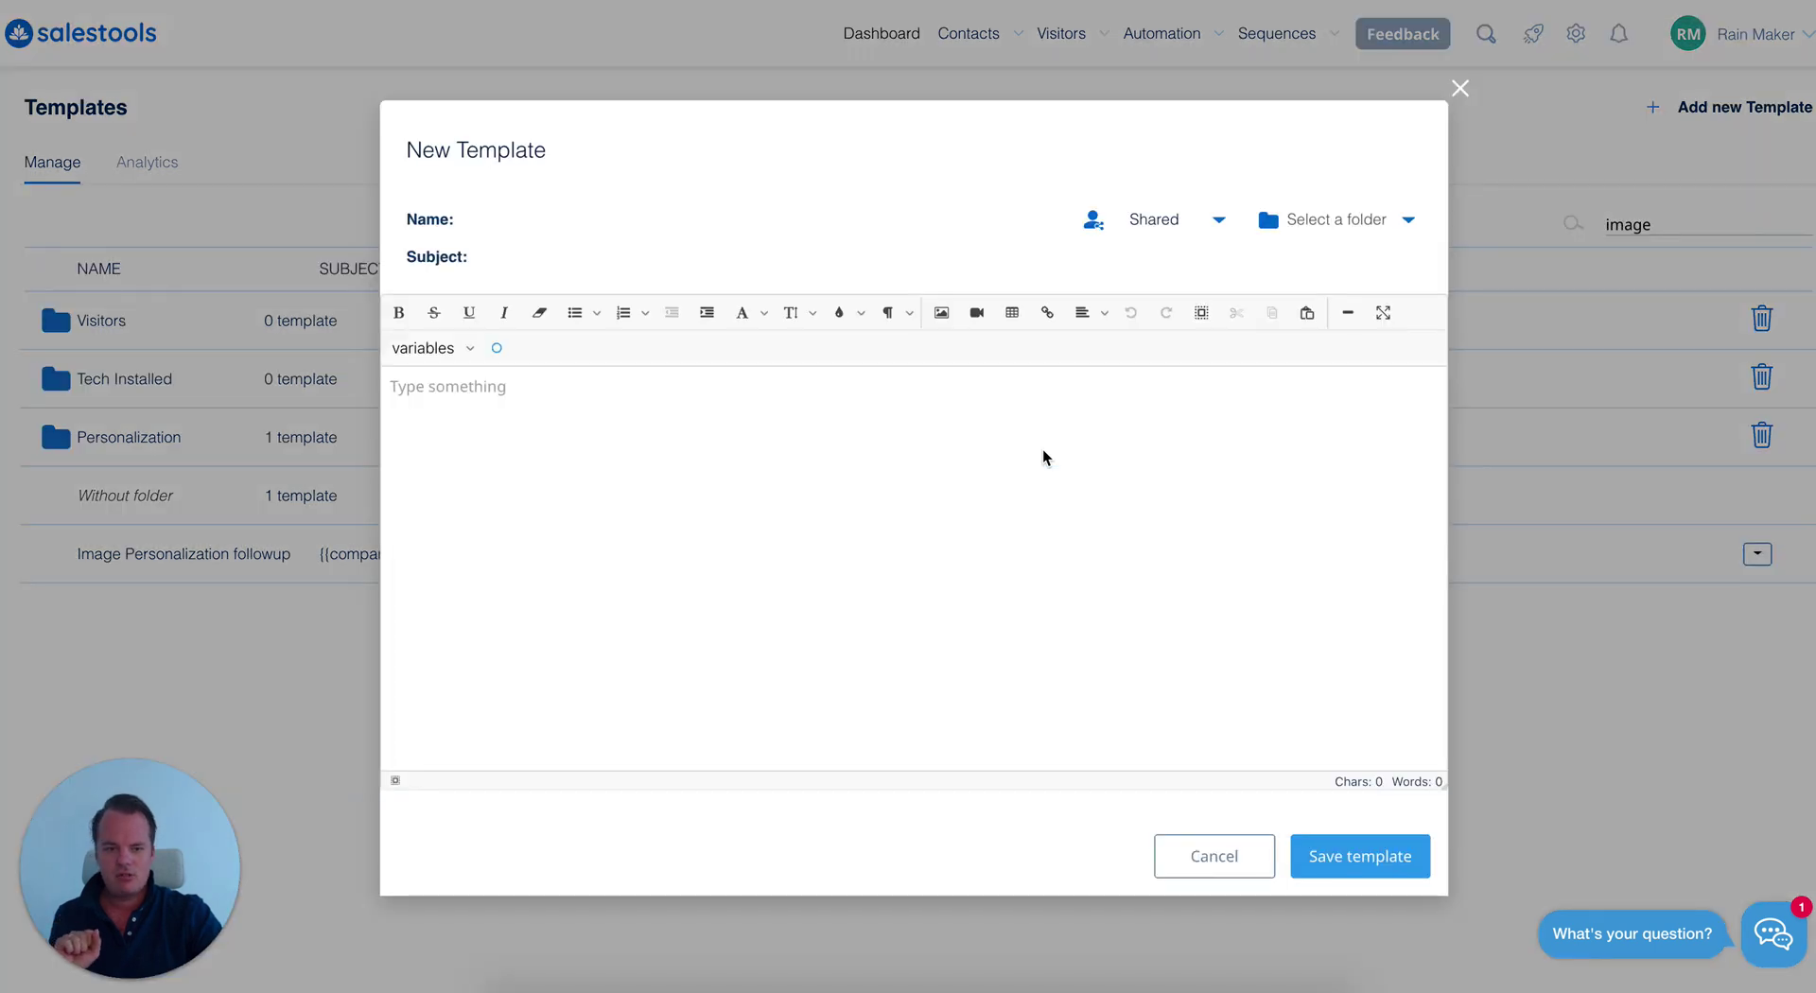
click(609, 440)
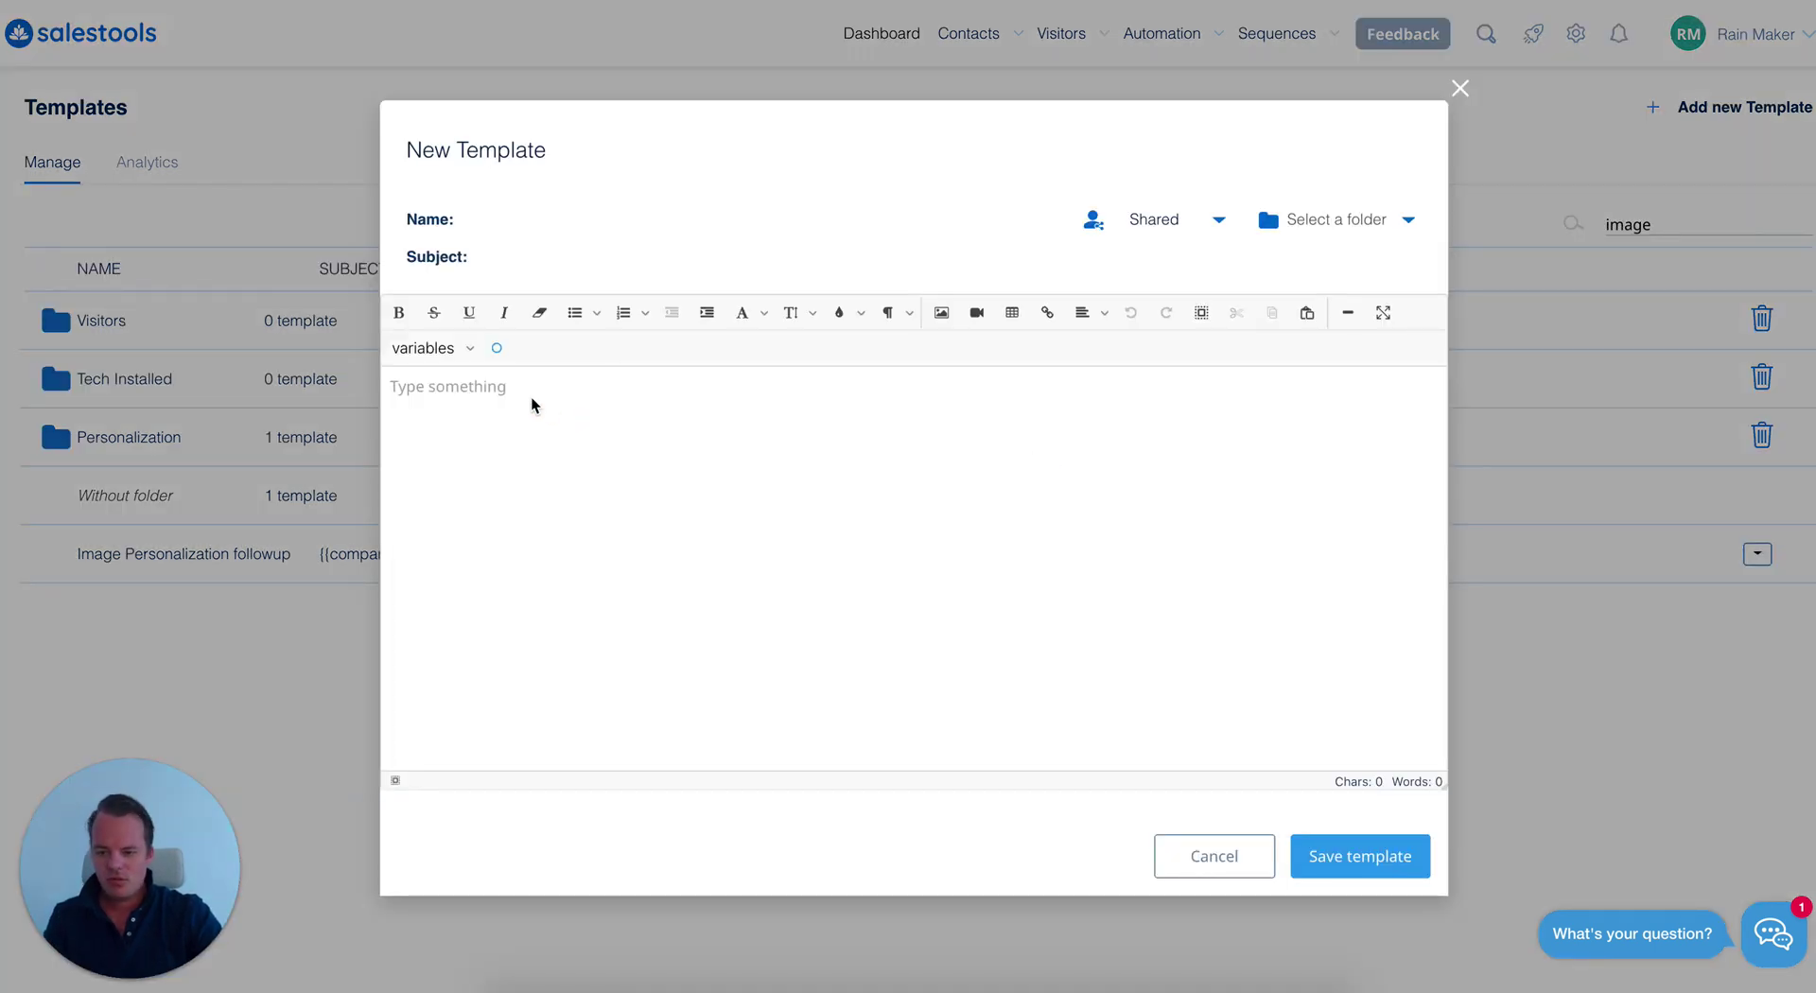
click(531, 404)
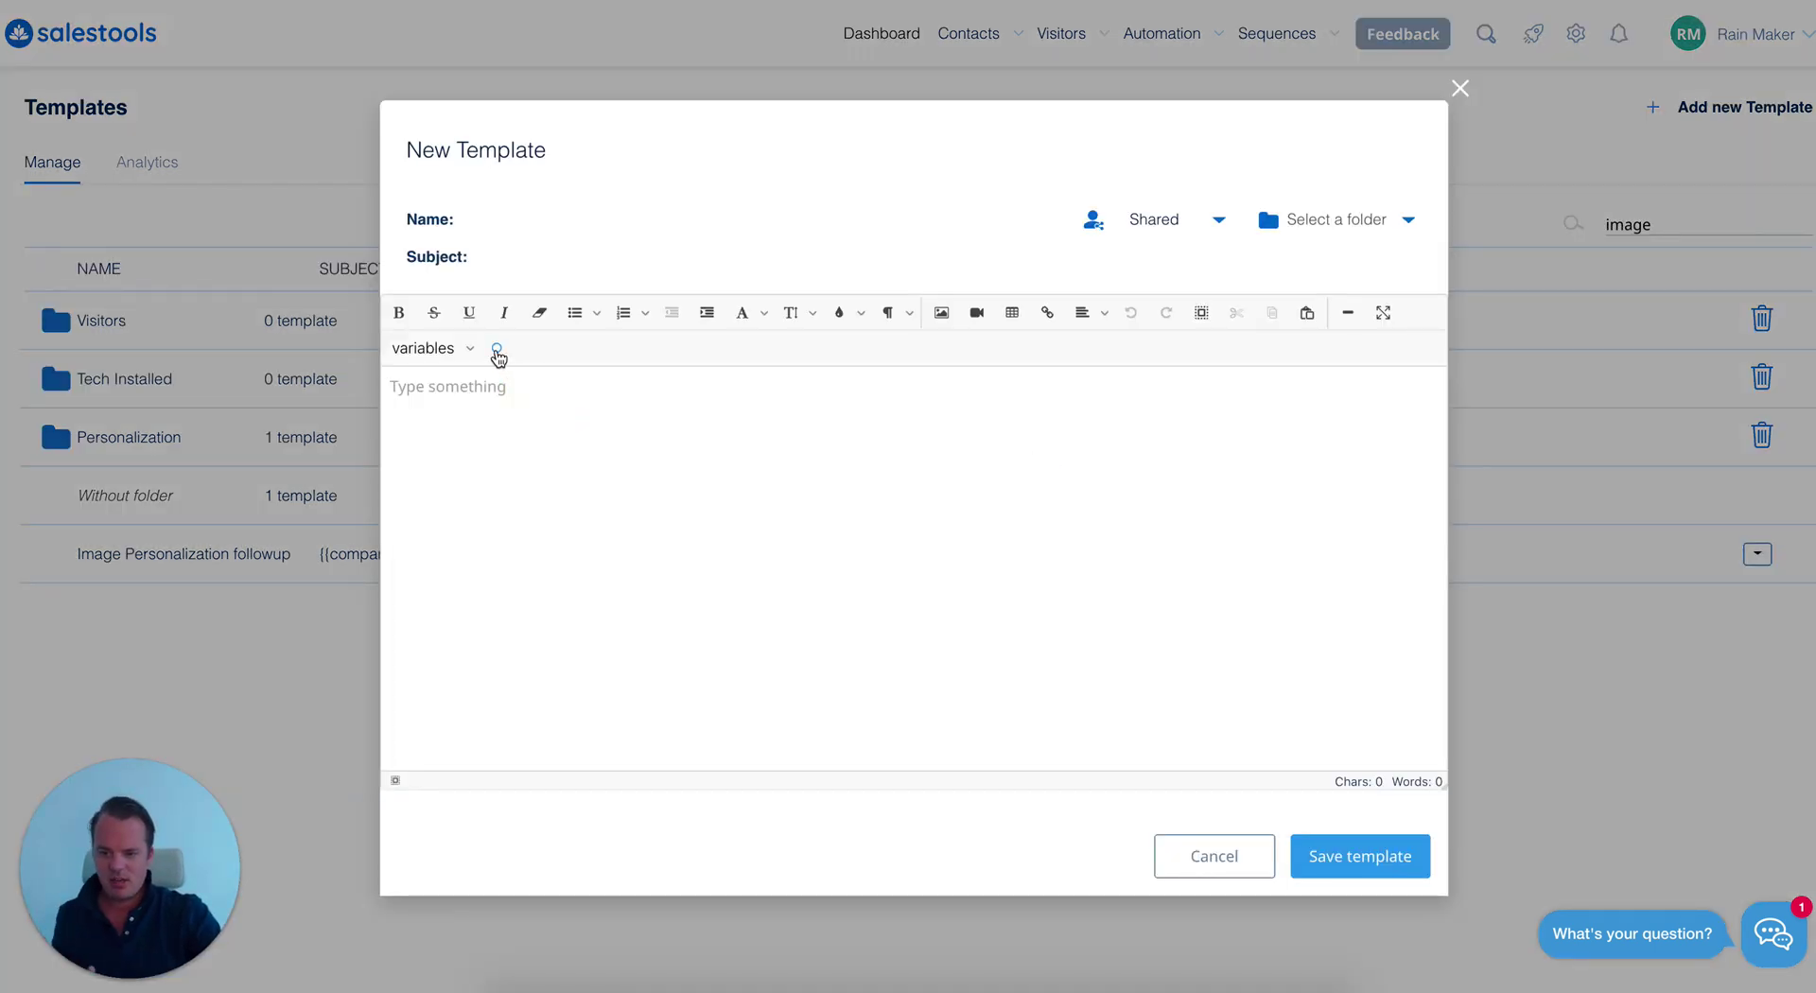
click(499, 352)
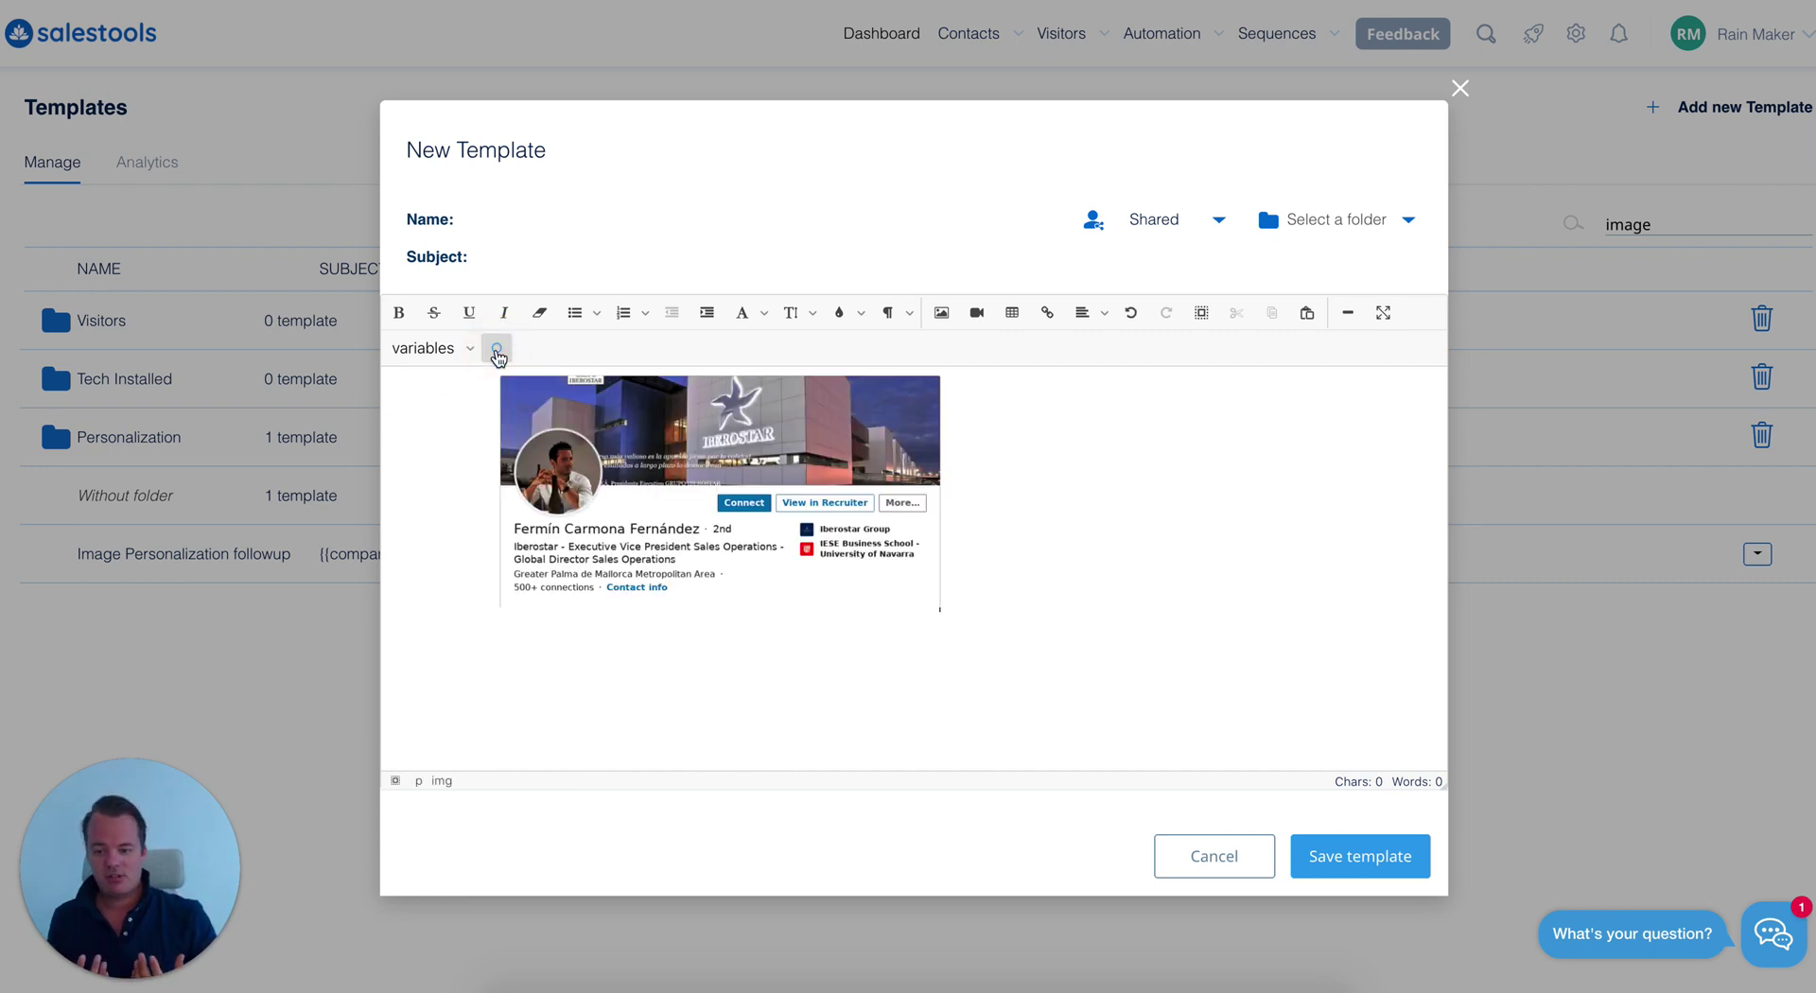
View the image properties of the default person picture and close them without changing anything
click(475, 532)
click(460, 498)
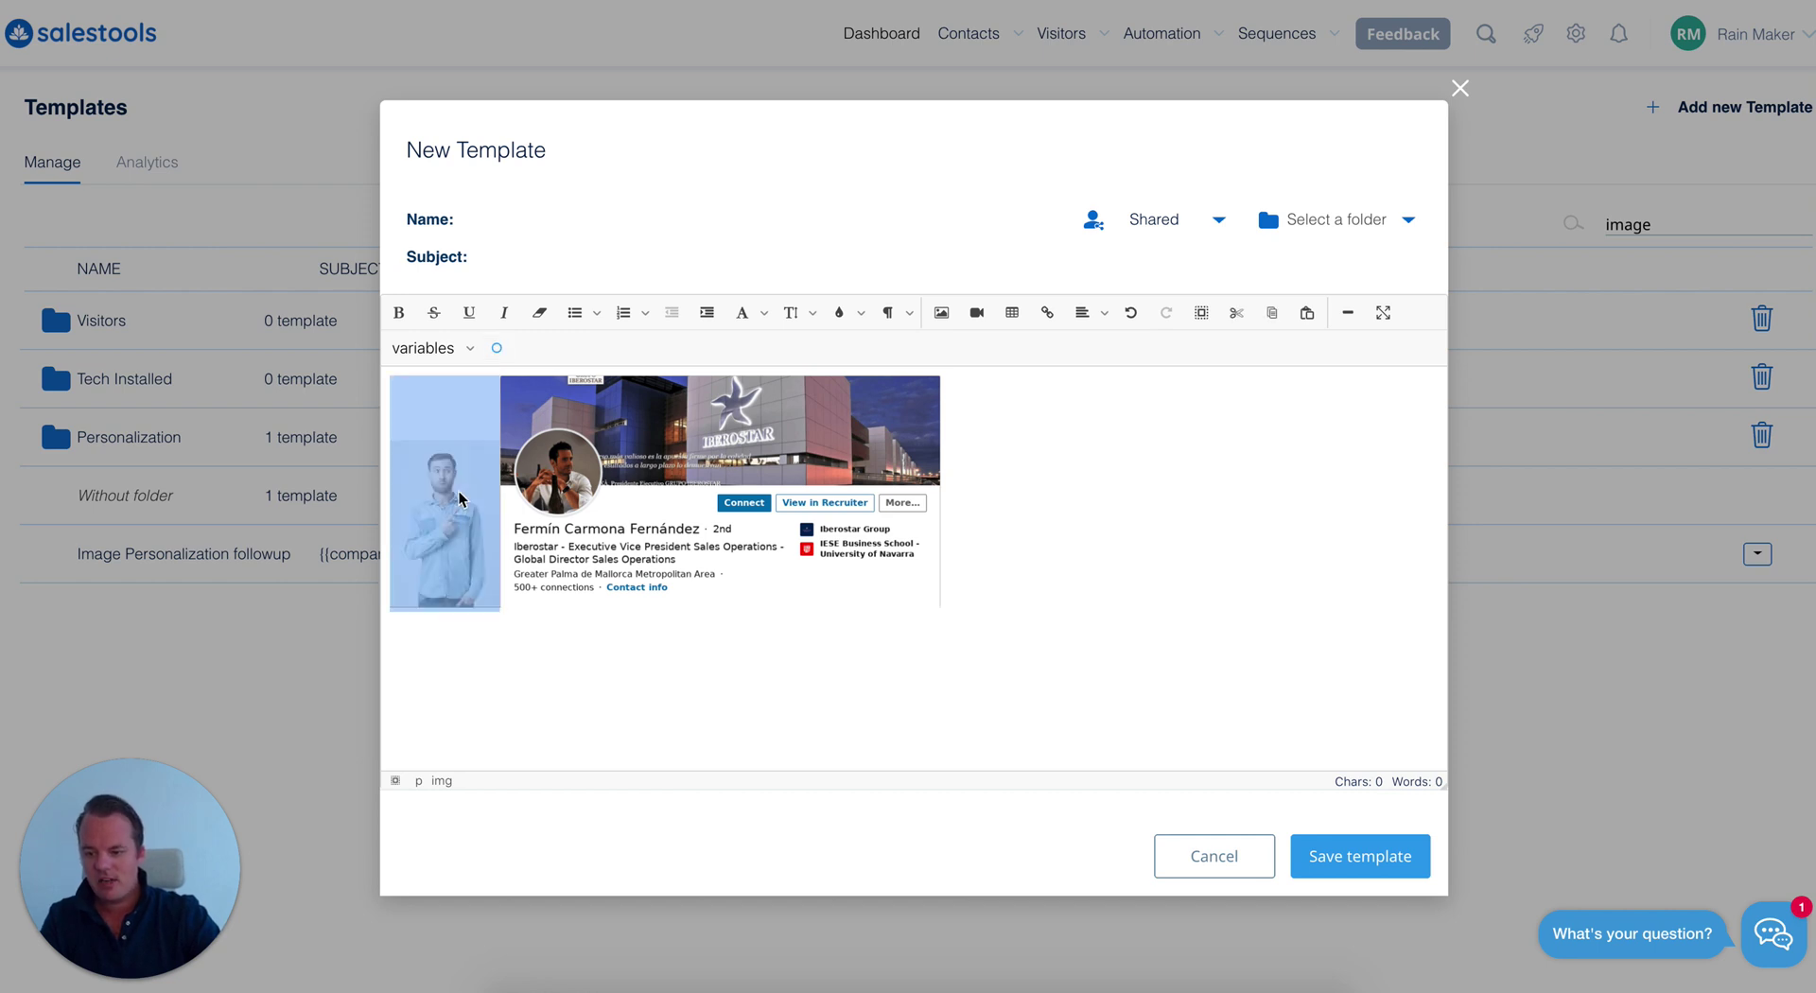
click(461, 498)
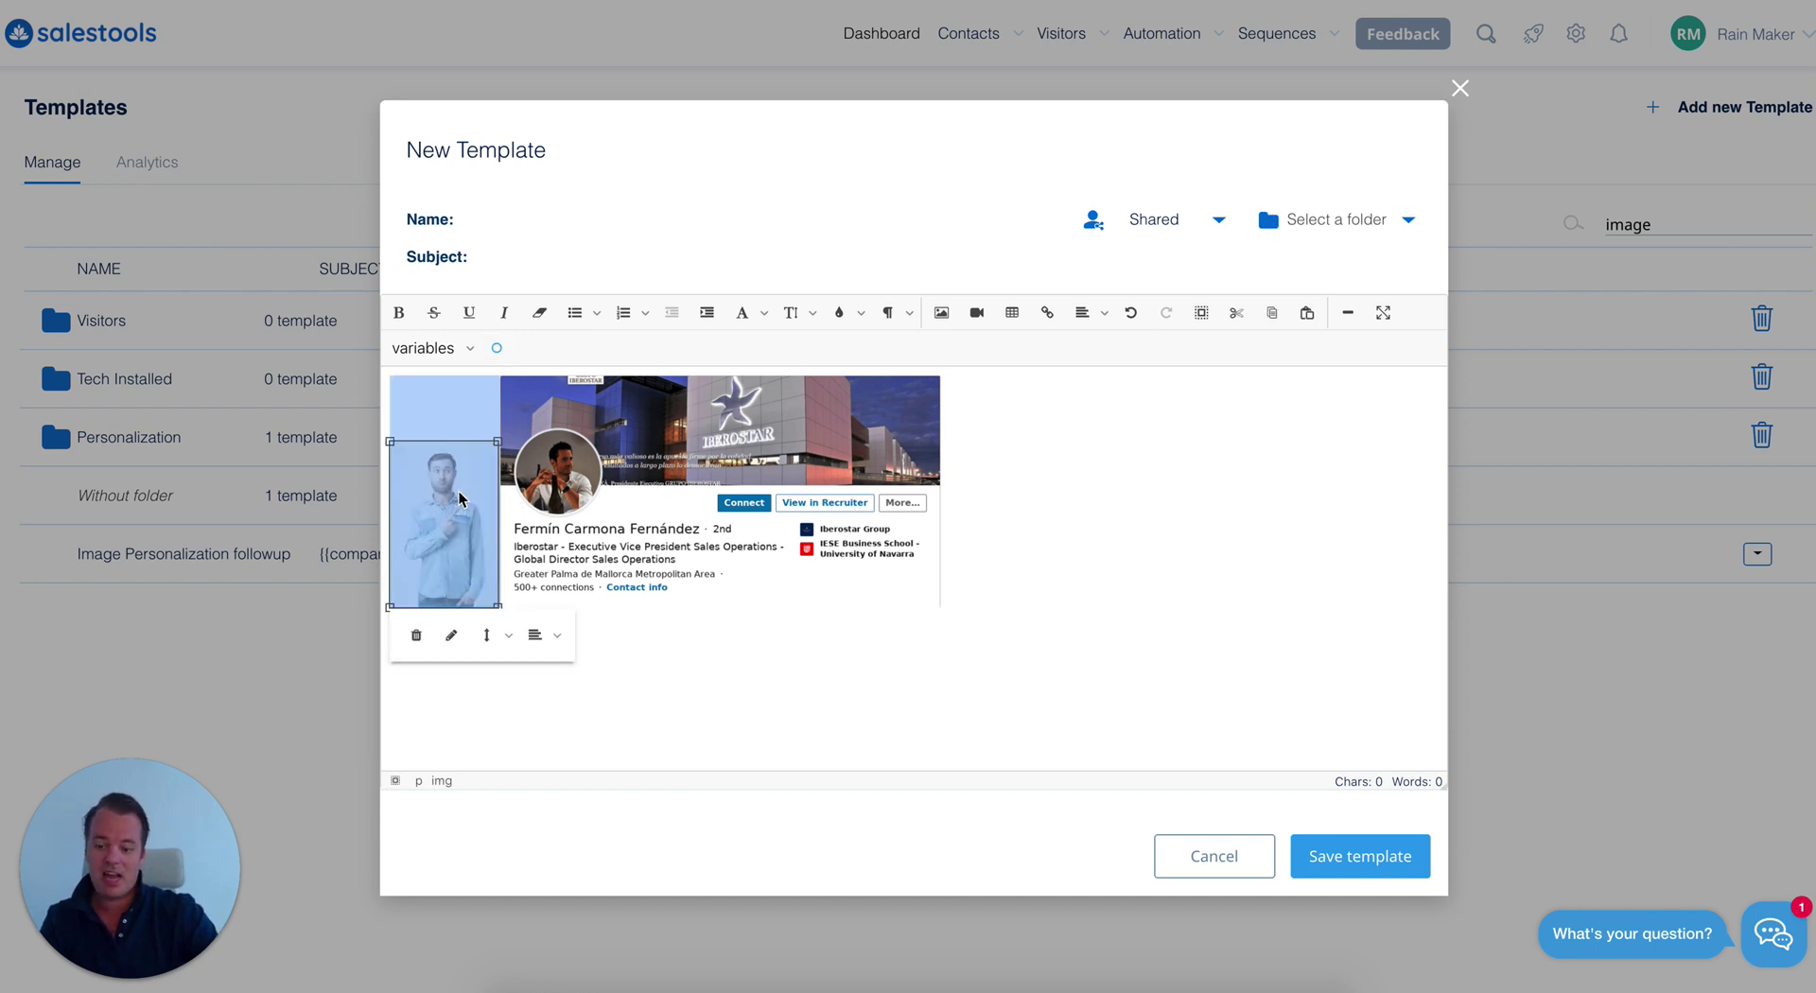
click(451, 634)
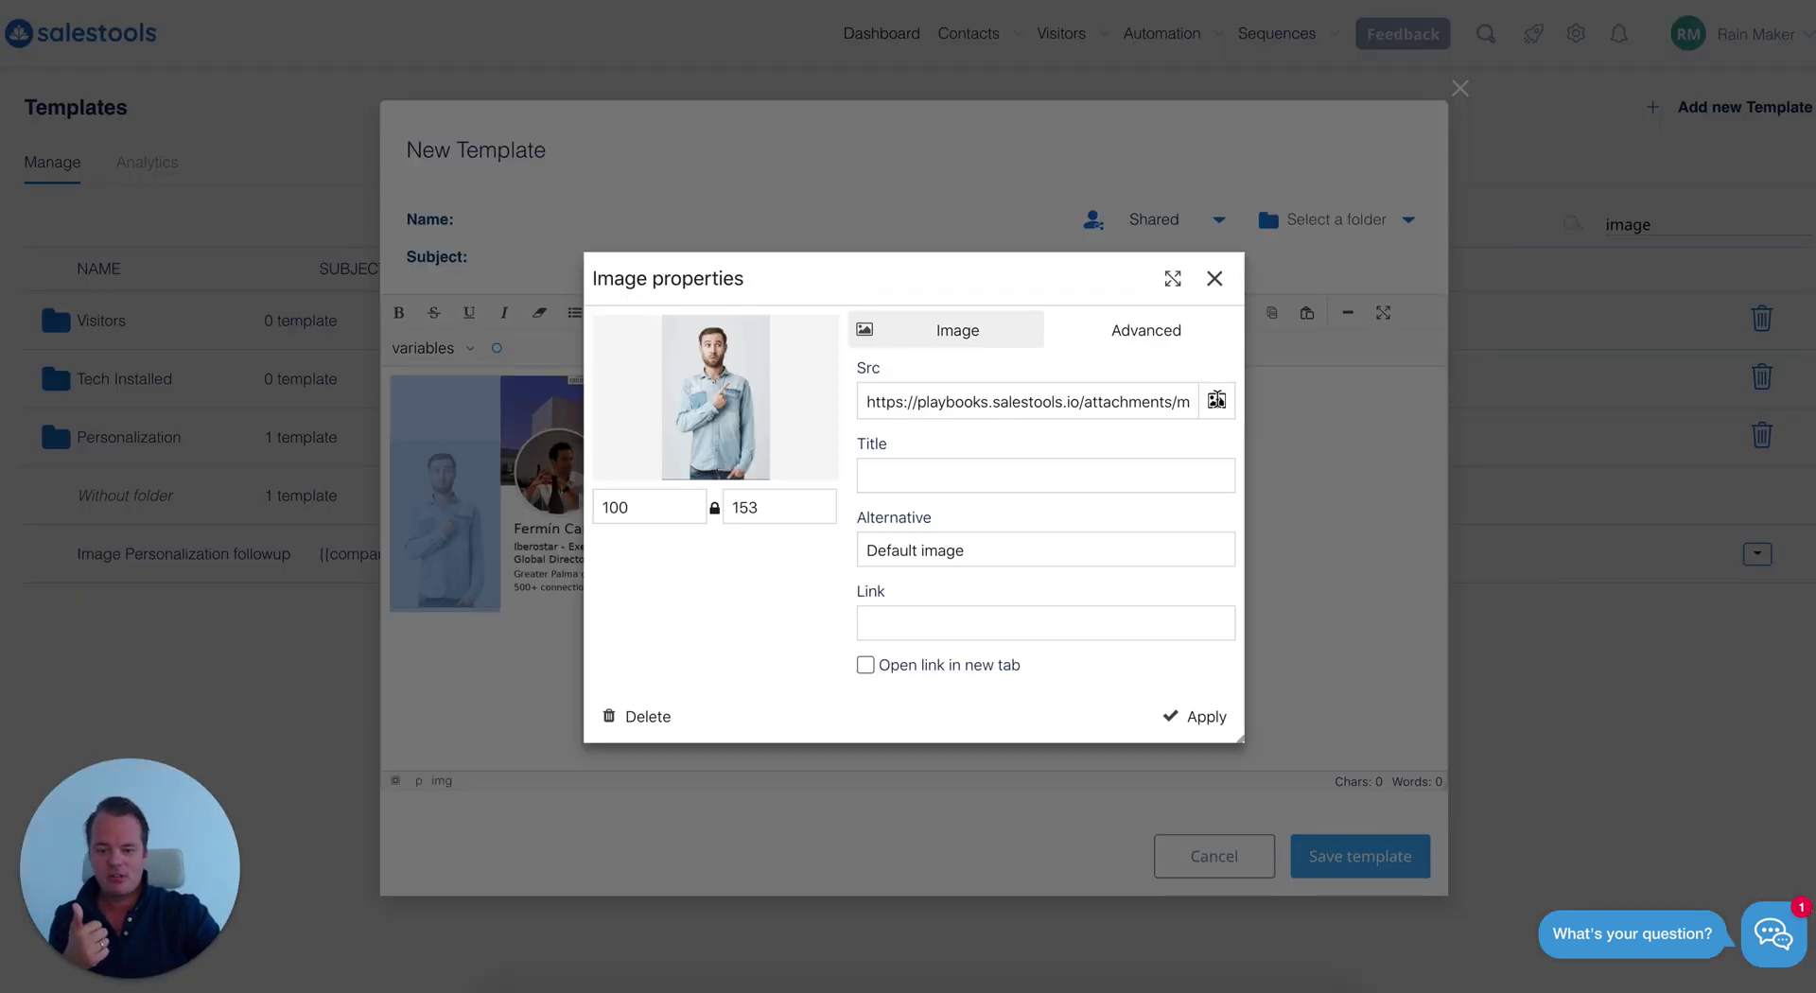
click(715, 510)
click(1214, 278)
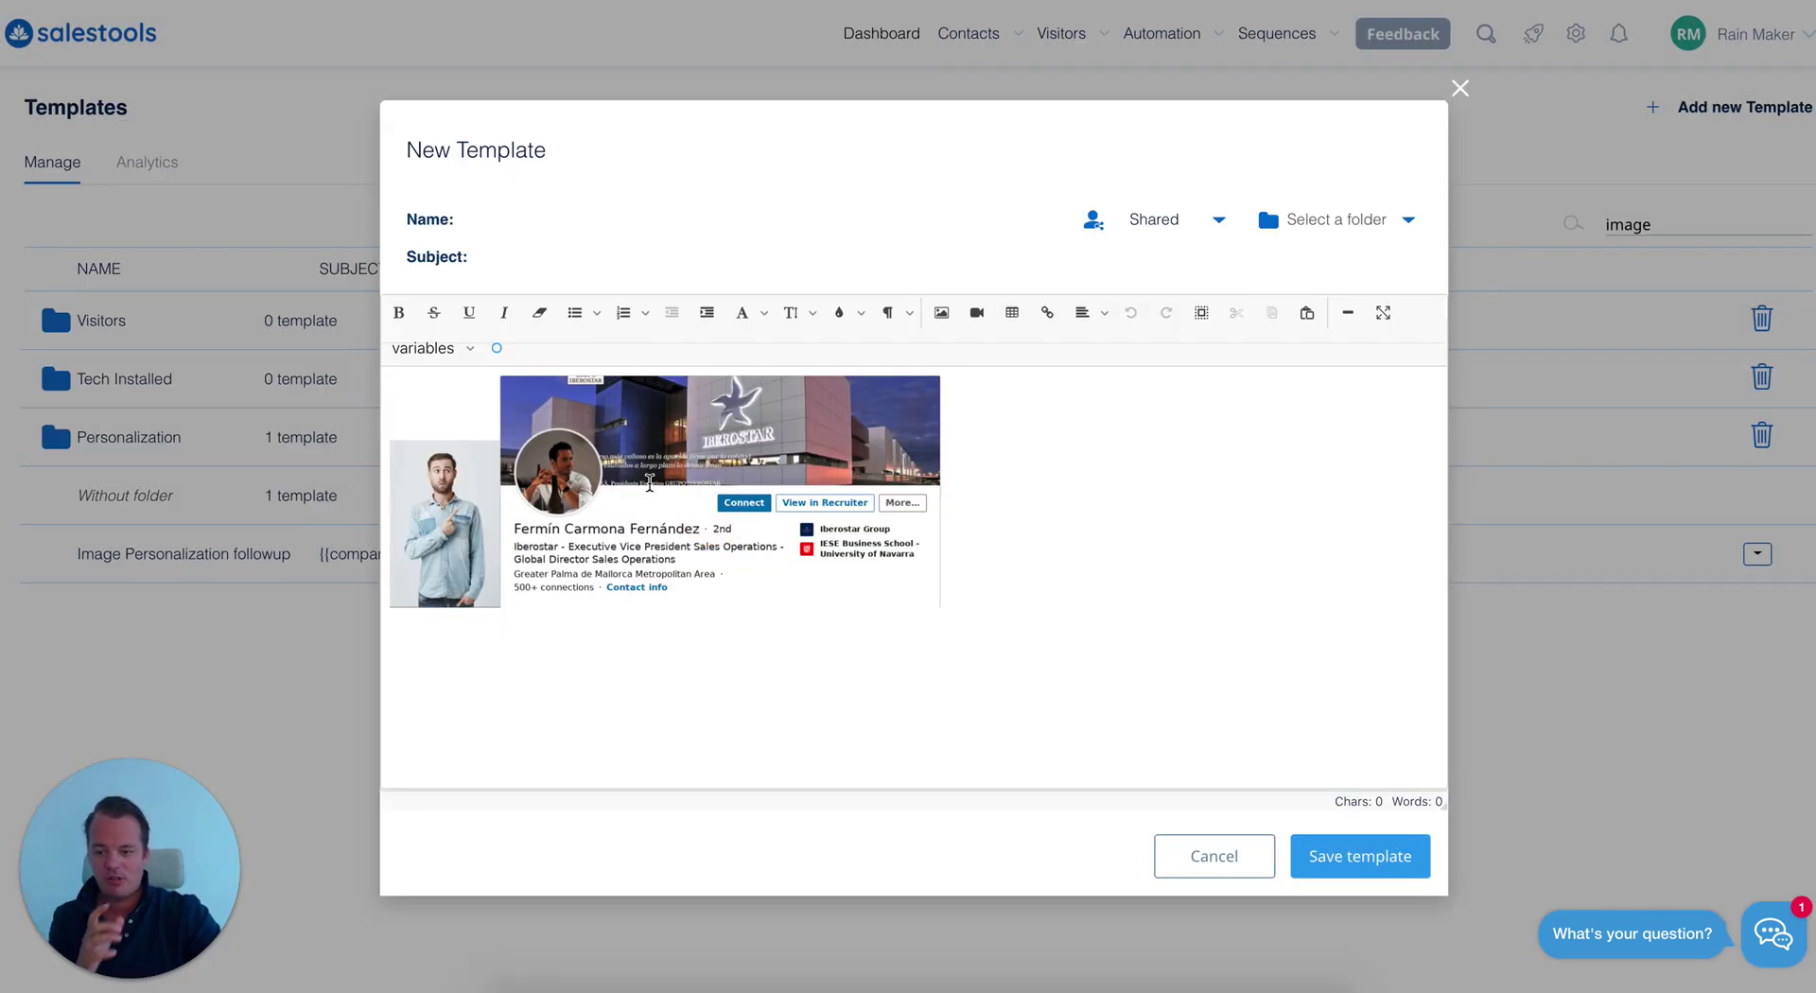
Delete the default person picture and the LinkedIn screenshot from the body, and close the new template without saving
click(413, 541)
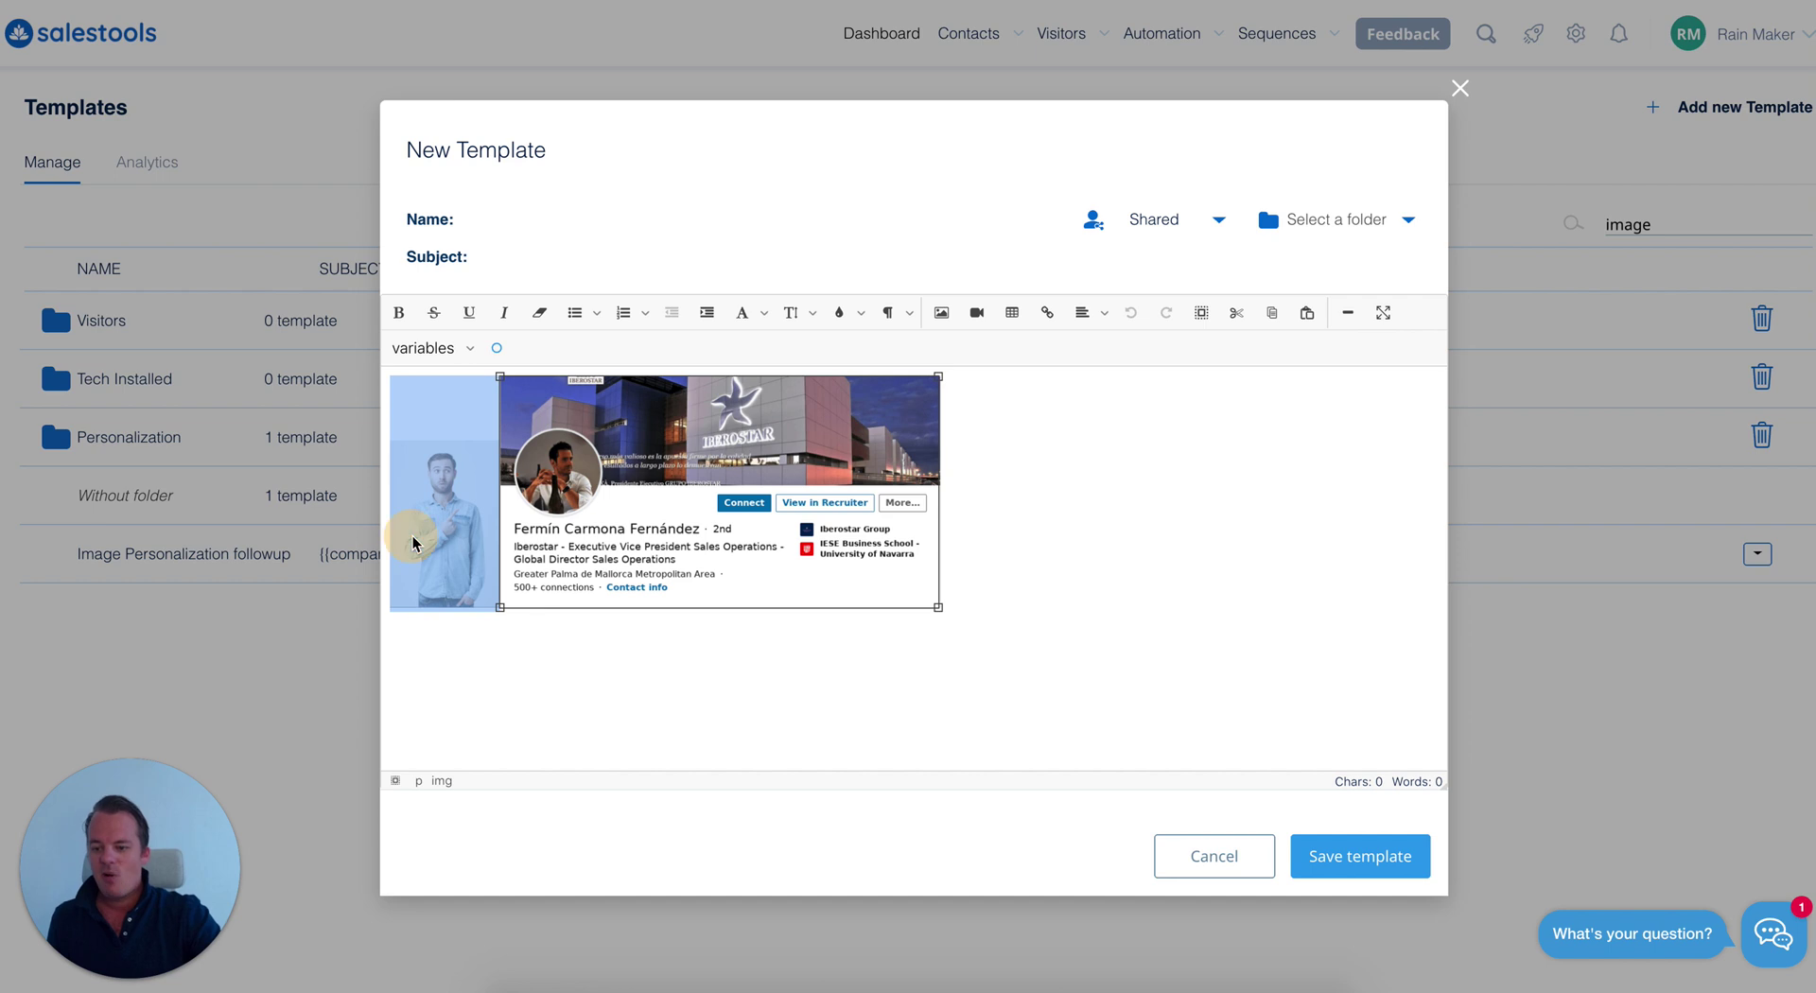
click(444, 543)
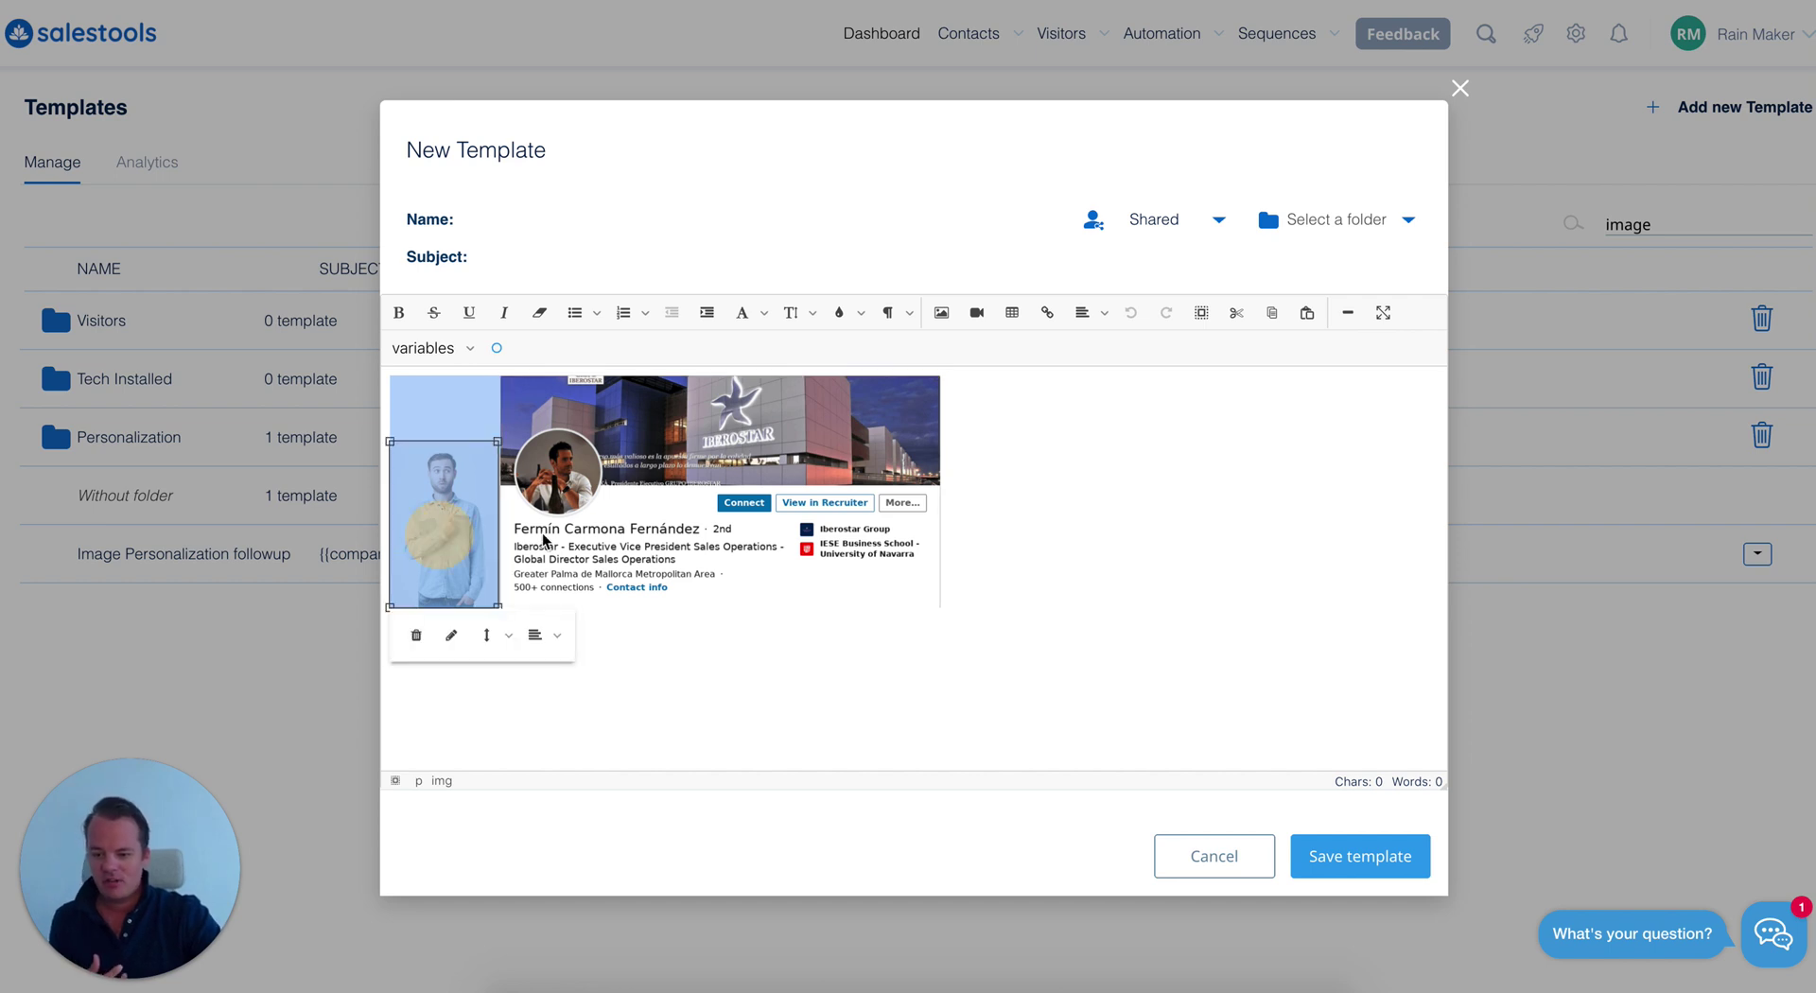
key(Delete)
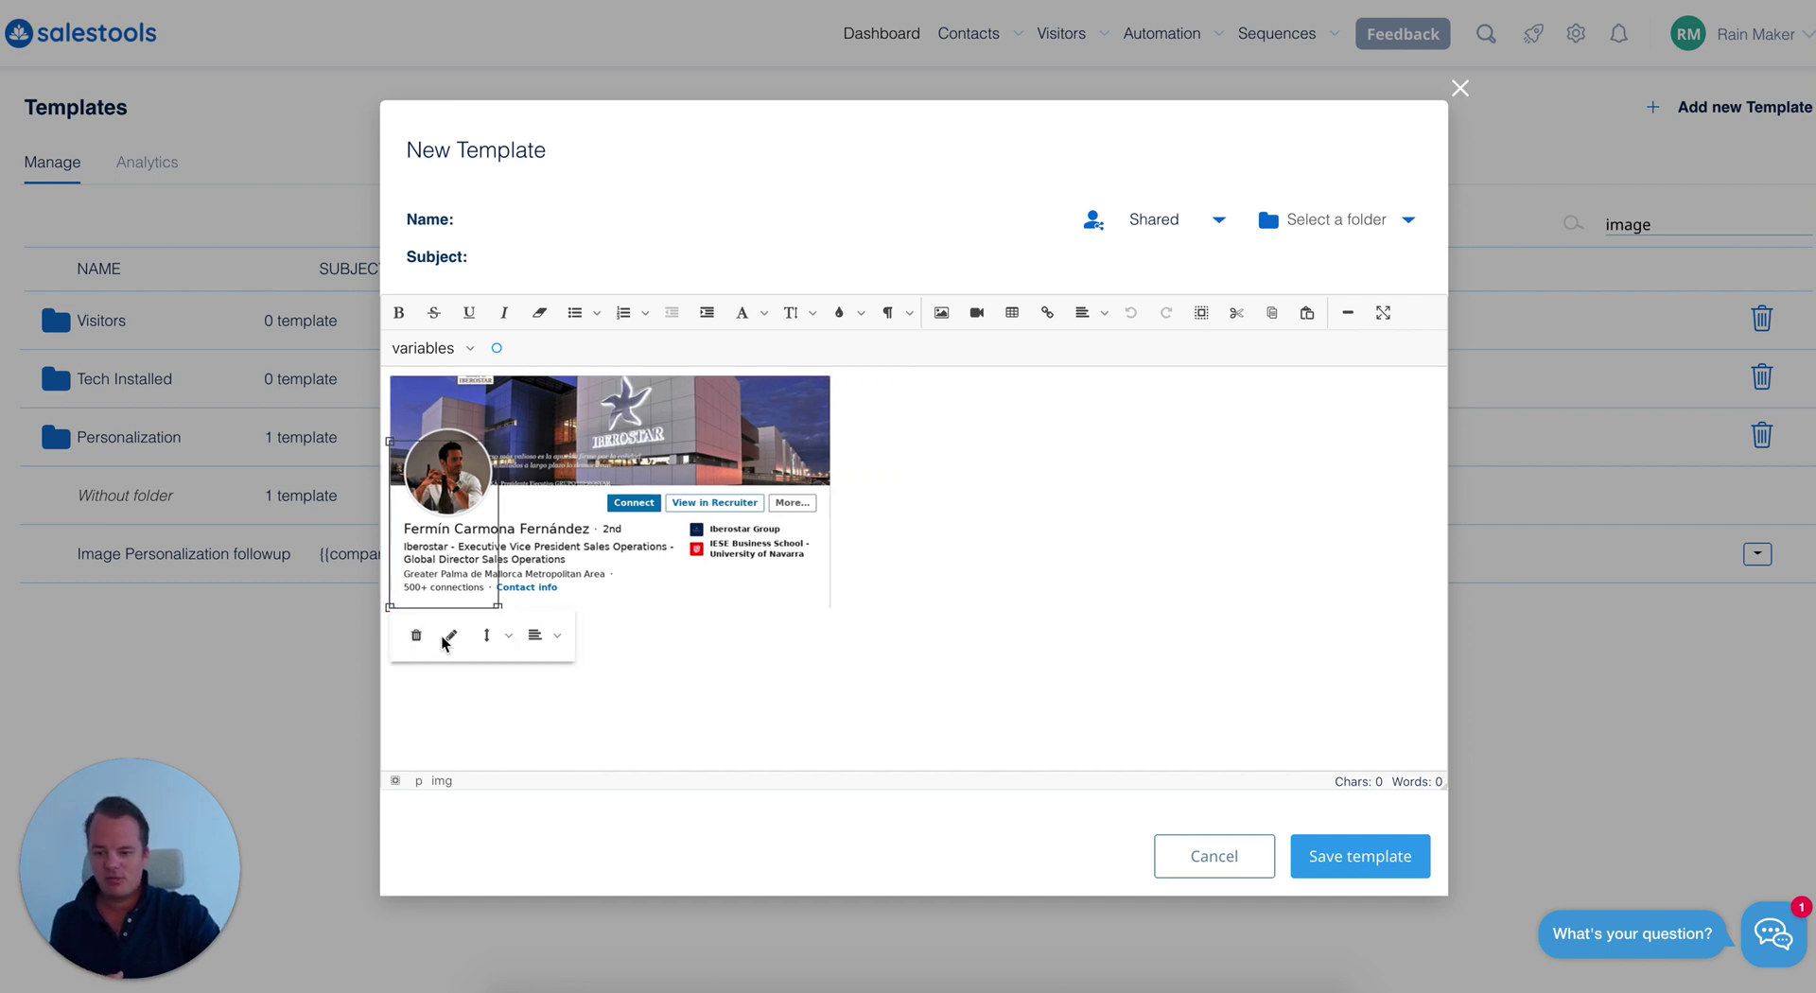
click(789, 609)
click(790, 607)
key(Delete)
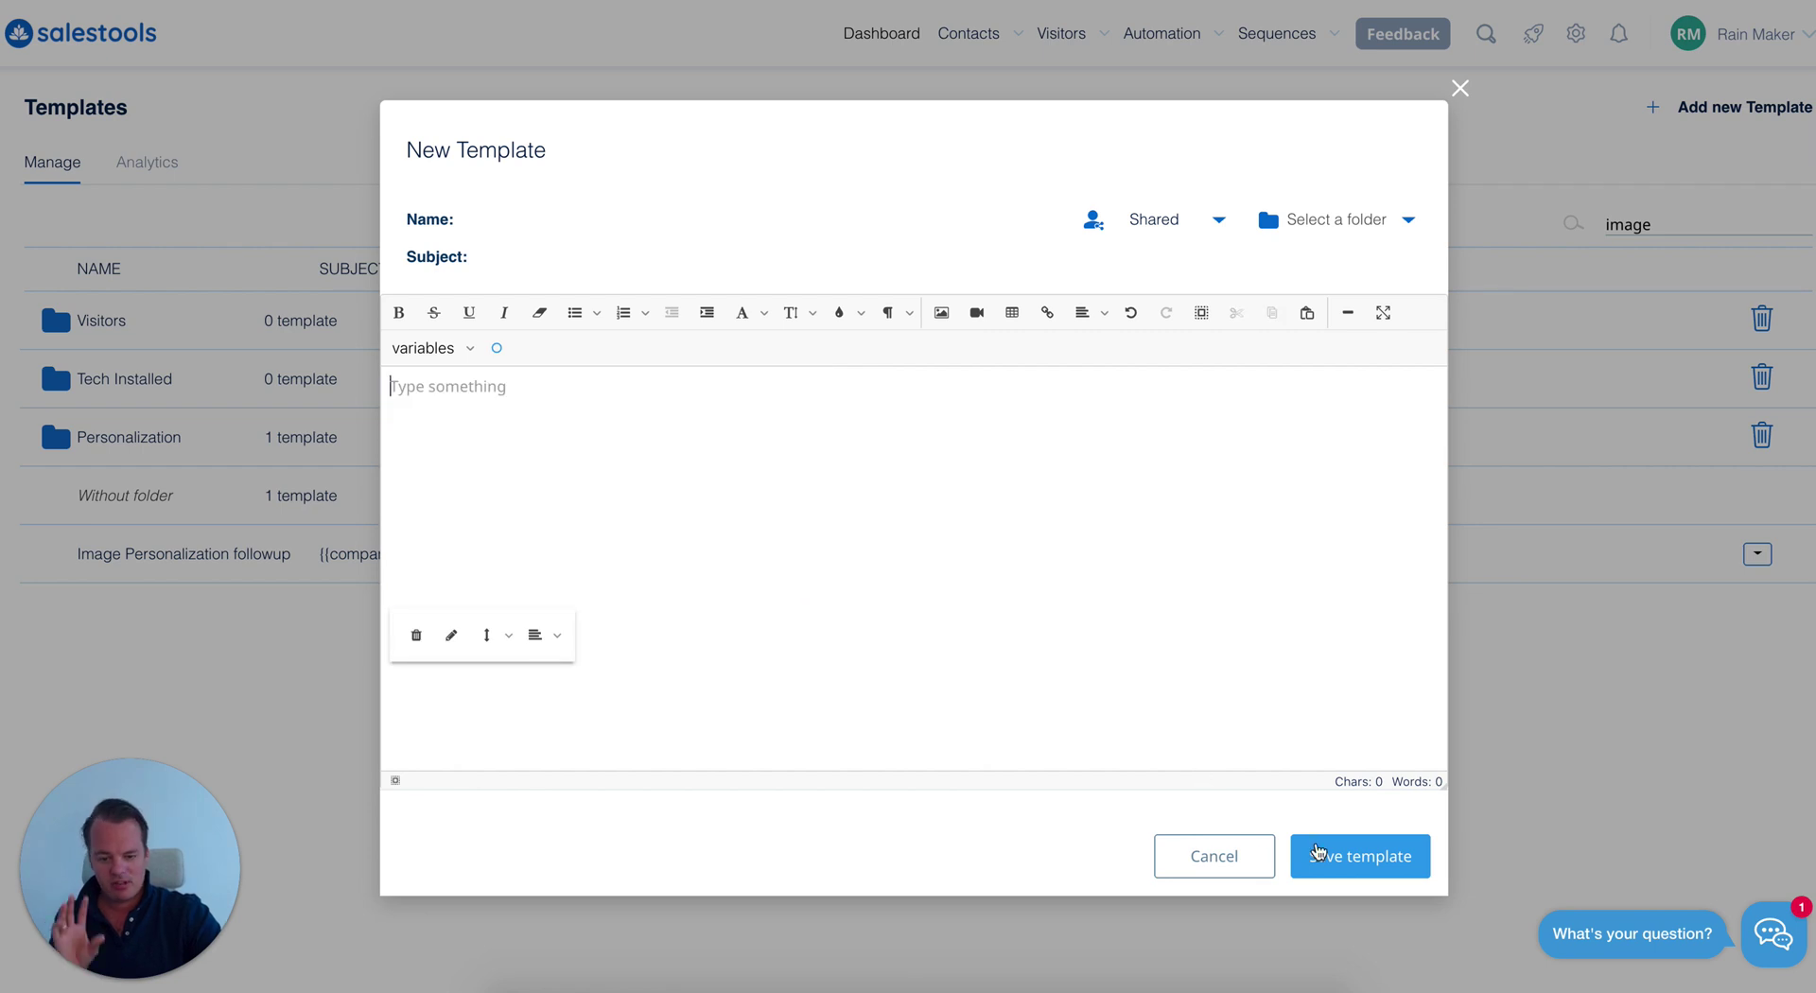
click(1461, 89)
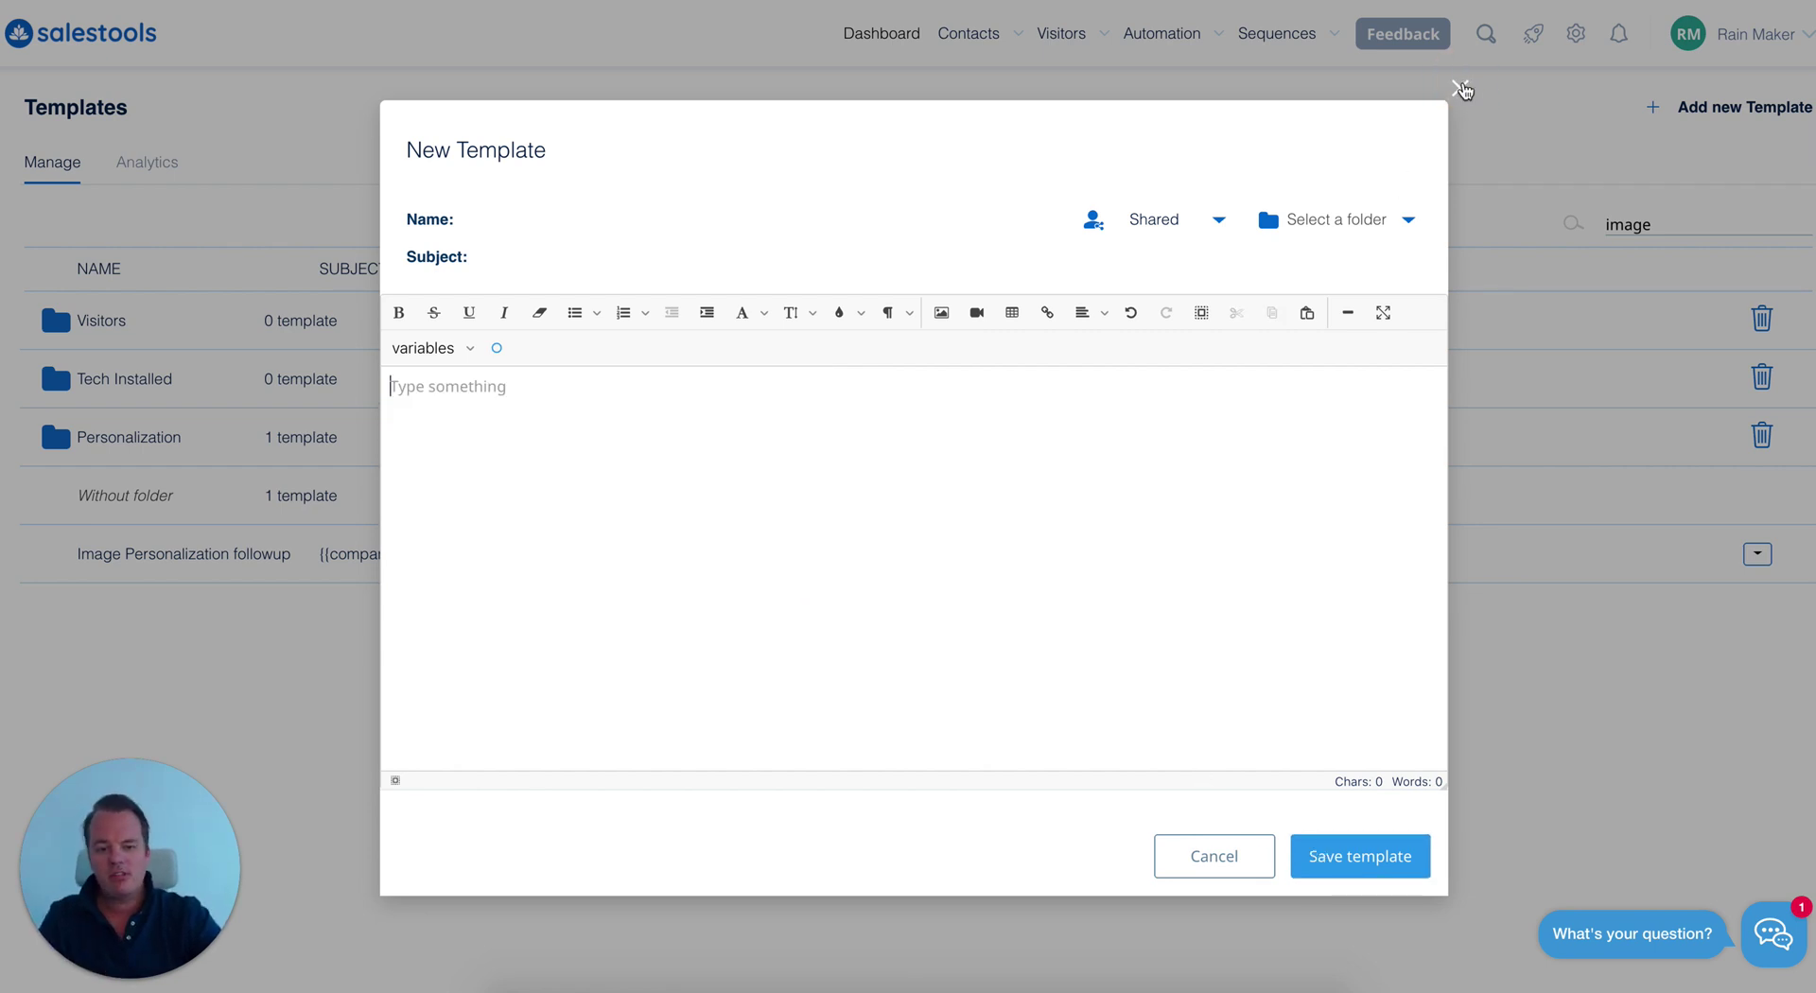
click(1462, 90)
click(1462, 87)
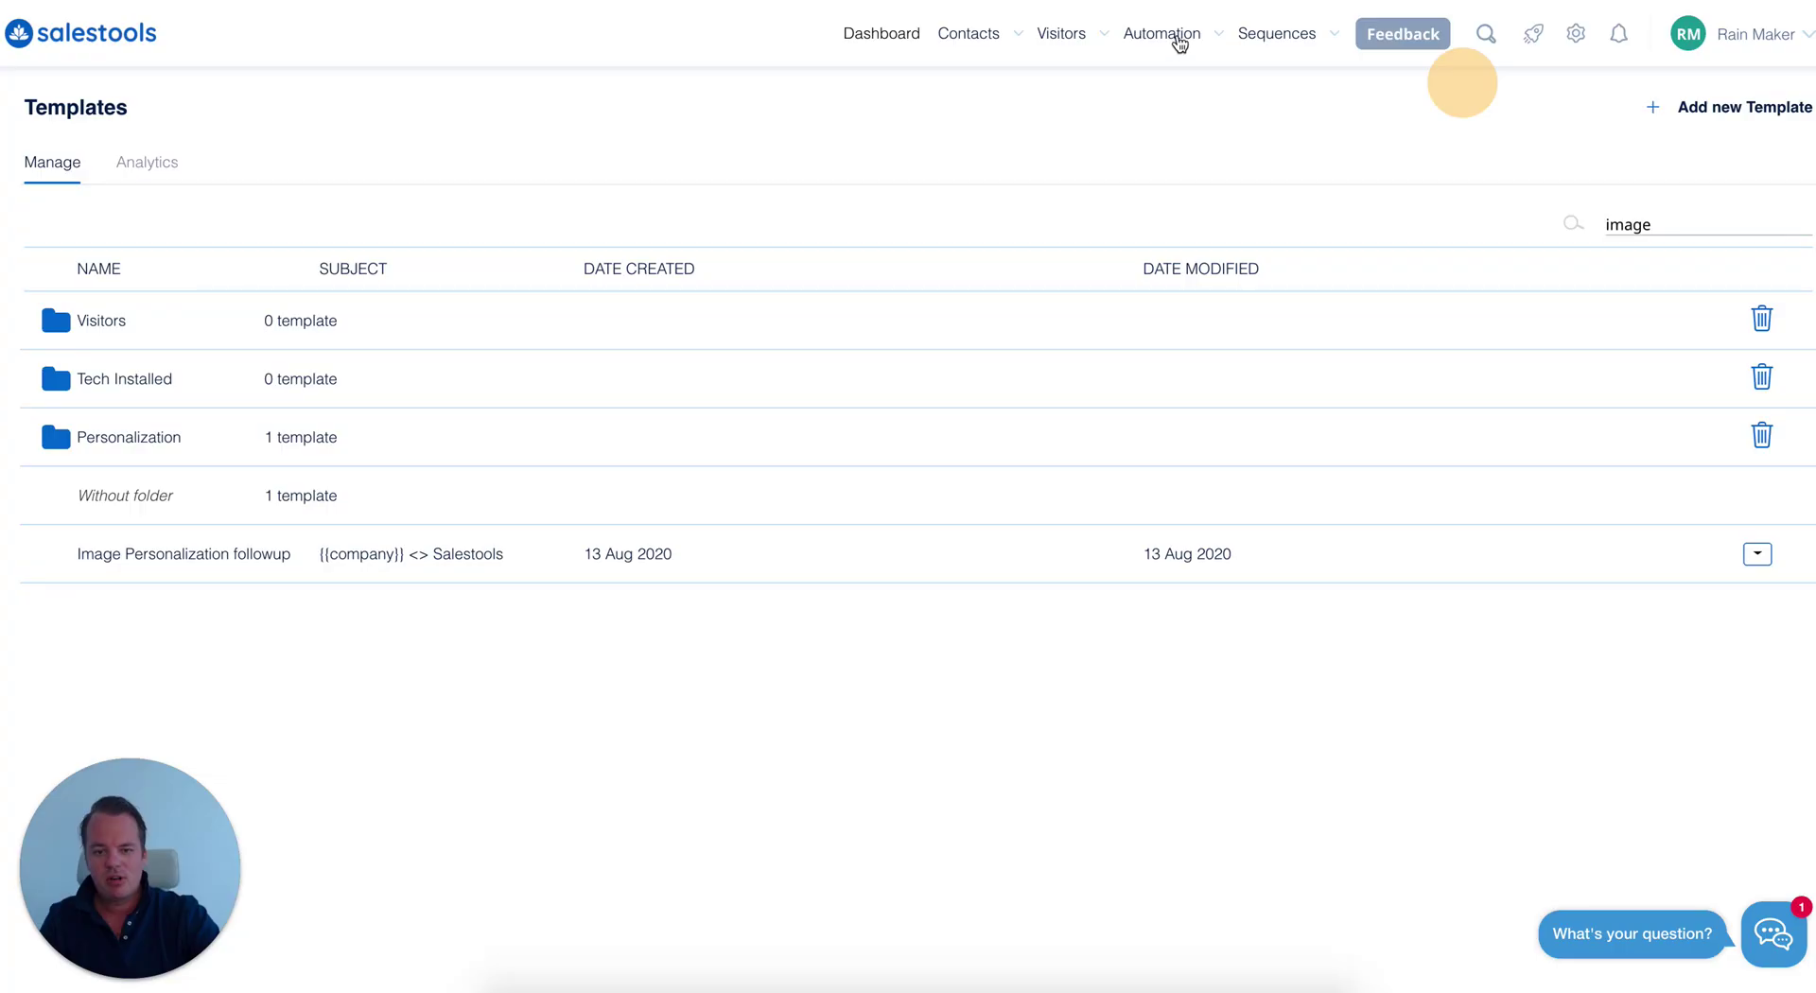
Open the Growth Hackers - OMG automation from the list of automations and show the function settings of its Linkedin Search Extractor node
mouse_move(1179, 42)
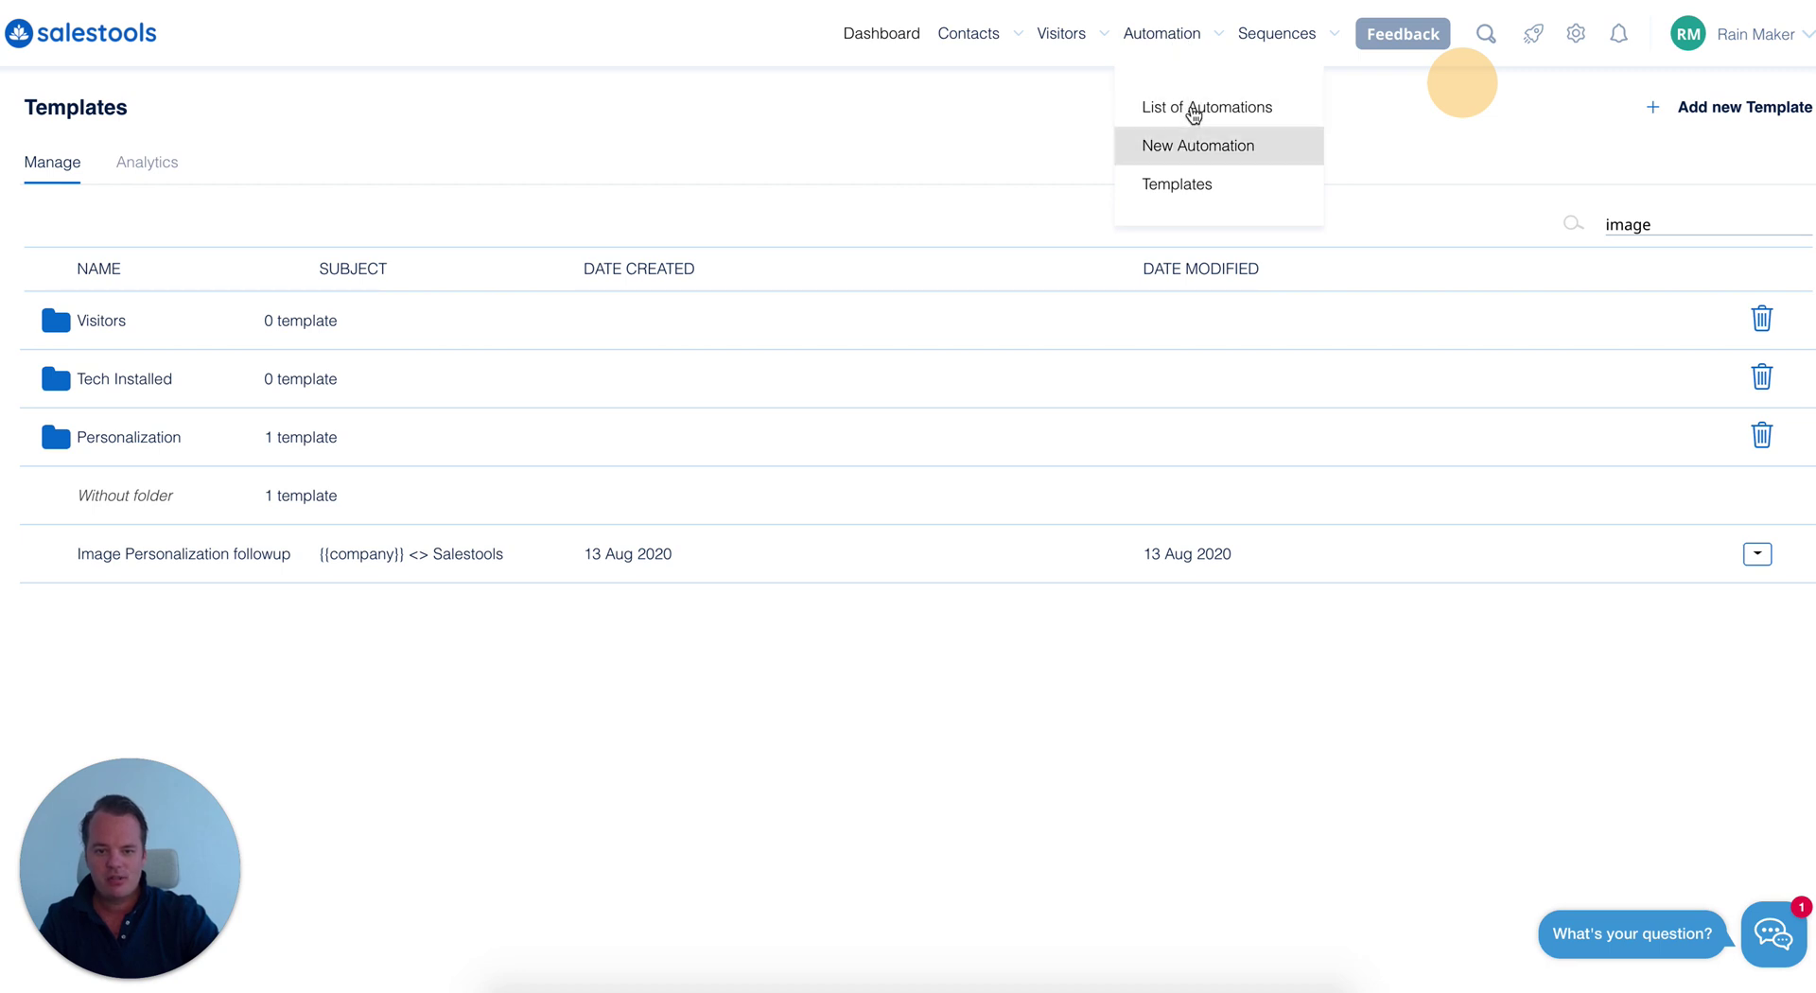
click(1194, 110)
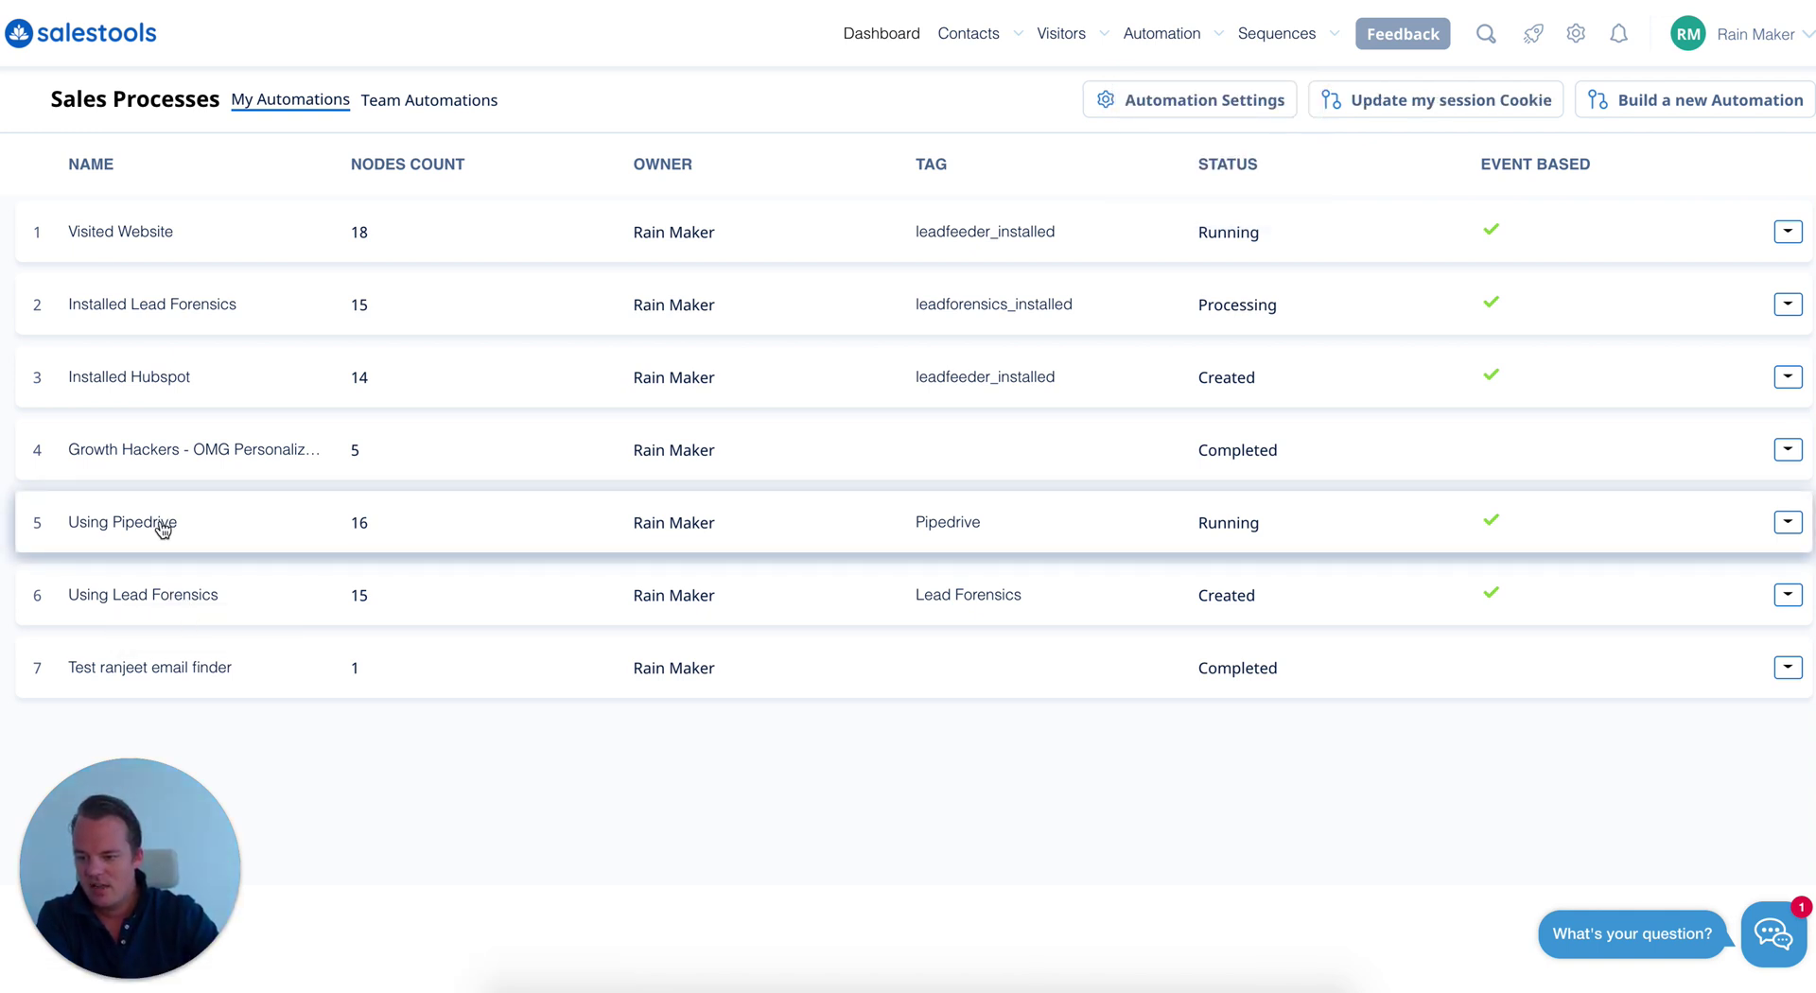
click(162, 450)
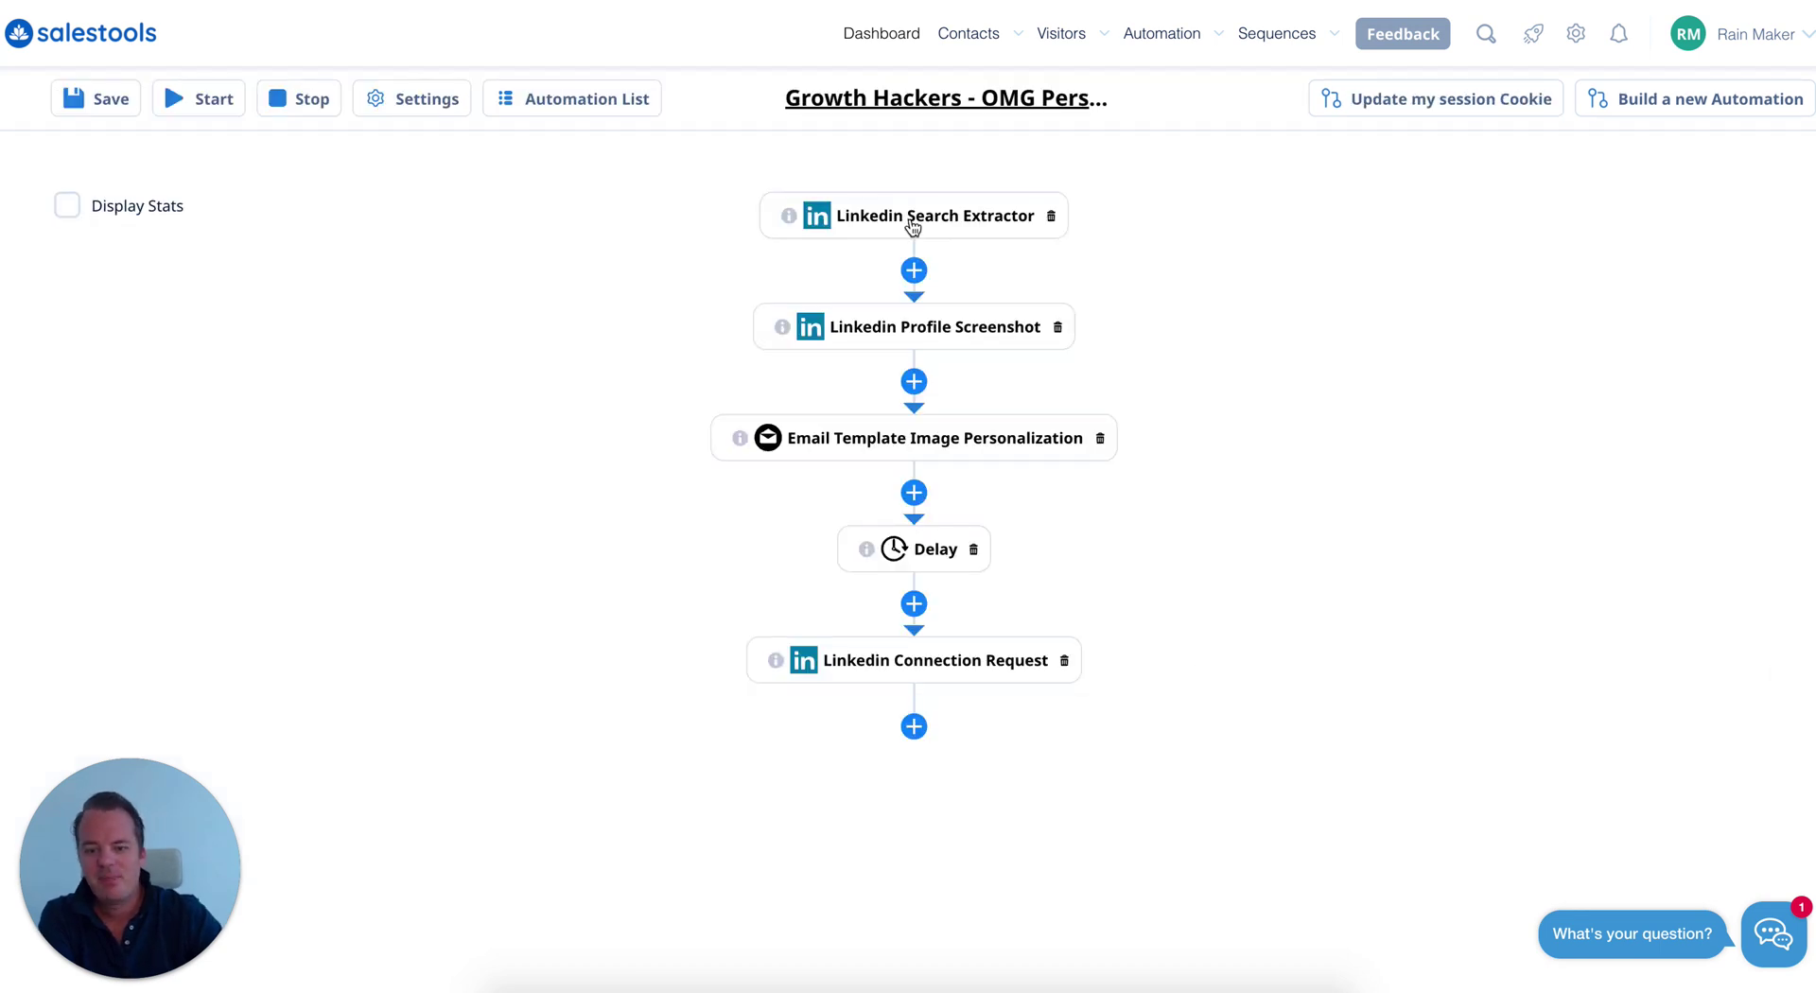
click(913, 225)
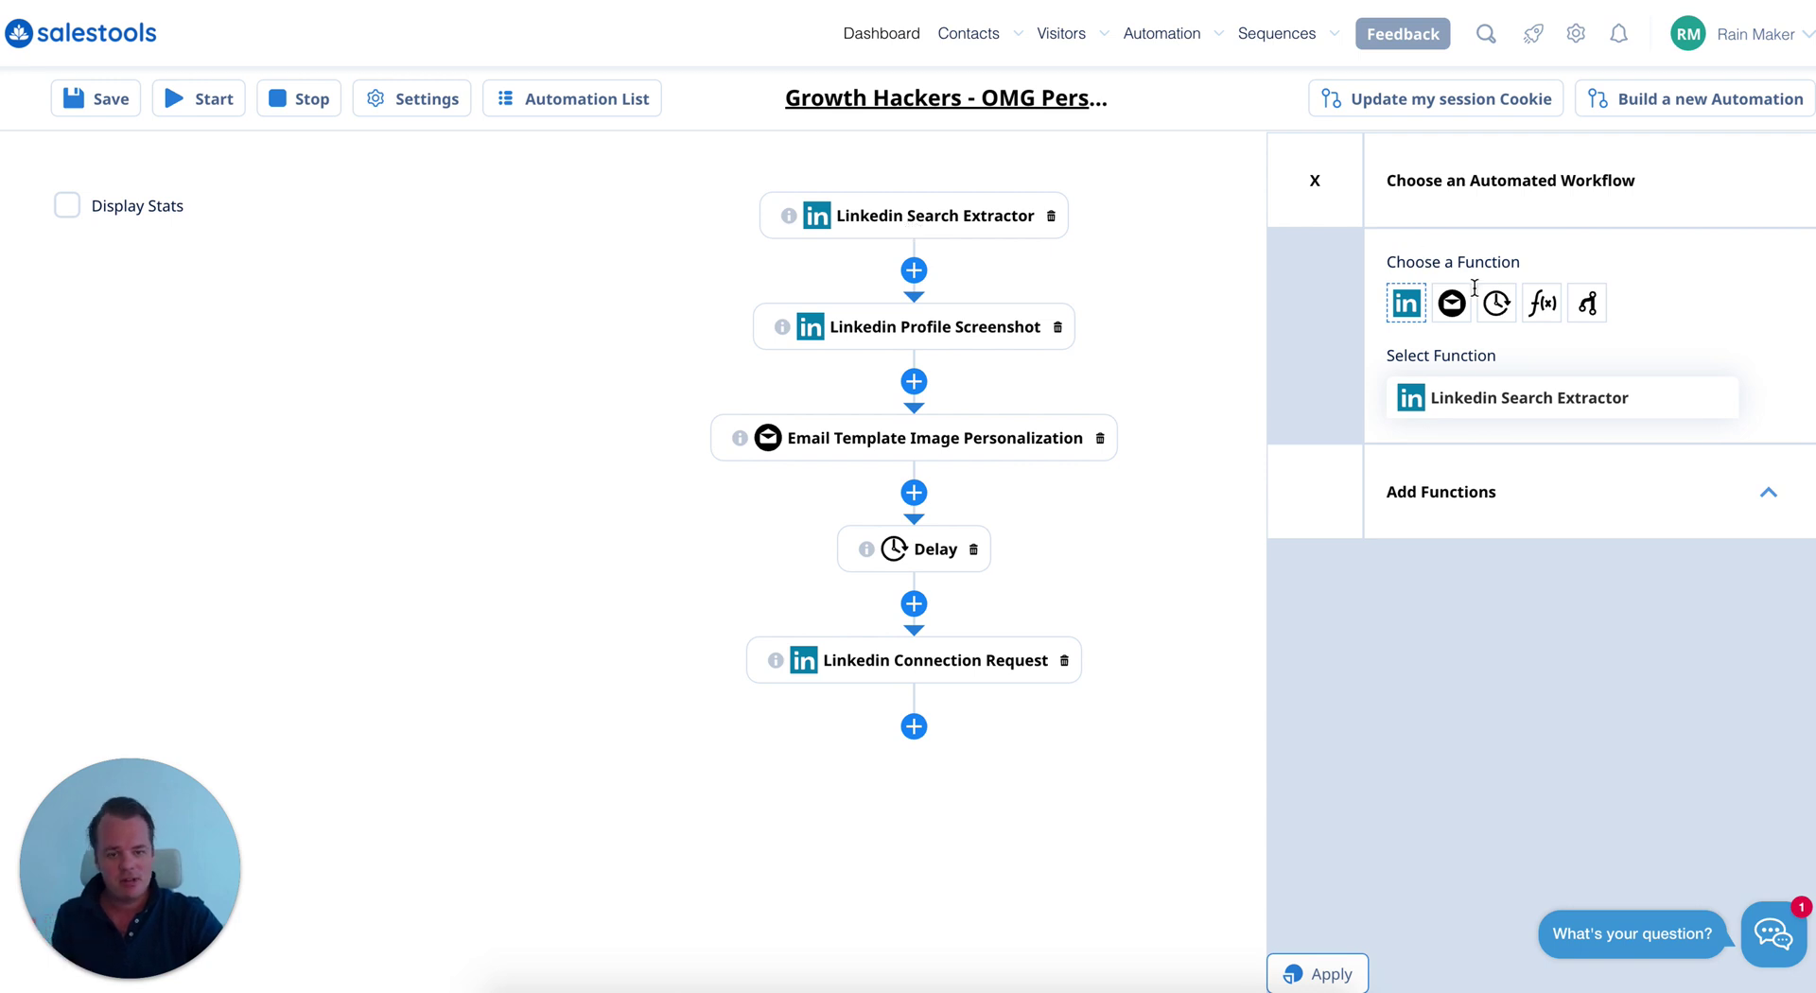
click(1479, 491)
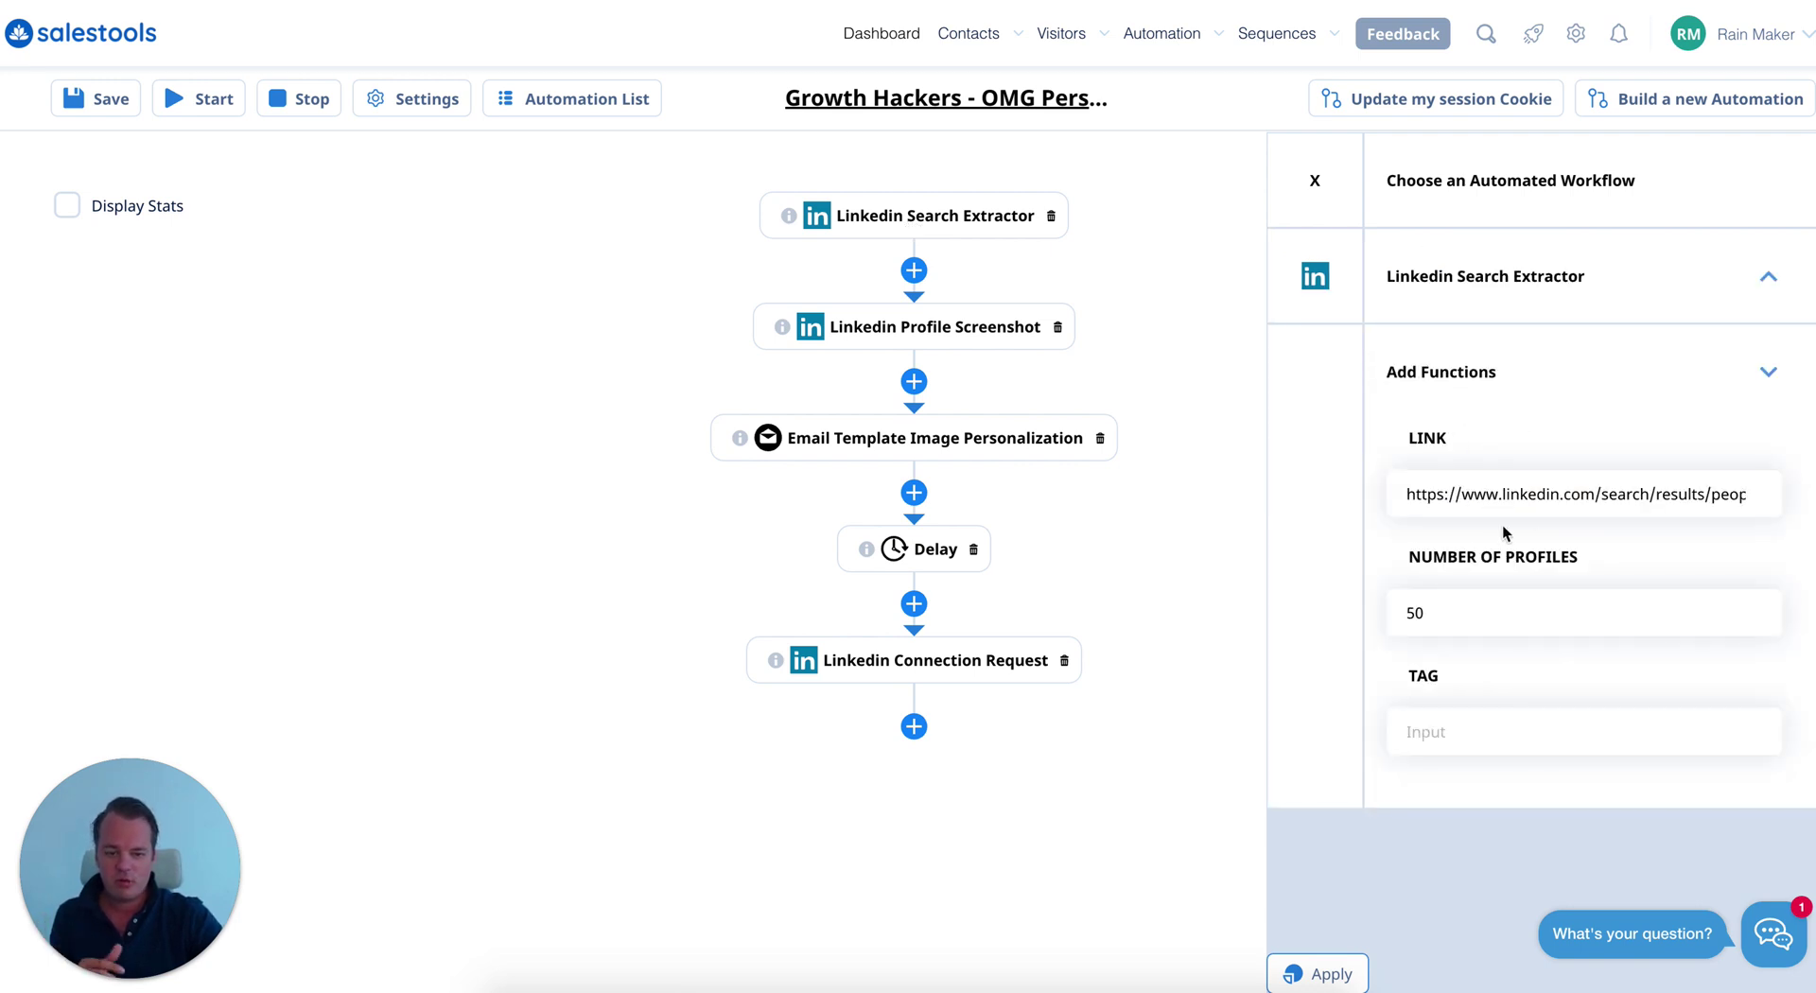
Point out the number of profiles set for the Linkedin Search Extractor and close its settings without changing anything
click(1443, 619)
double_click(1417, 612)
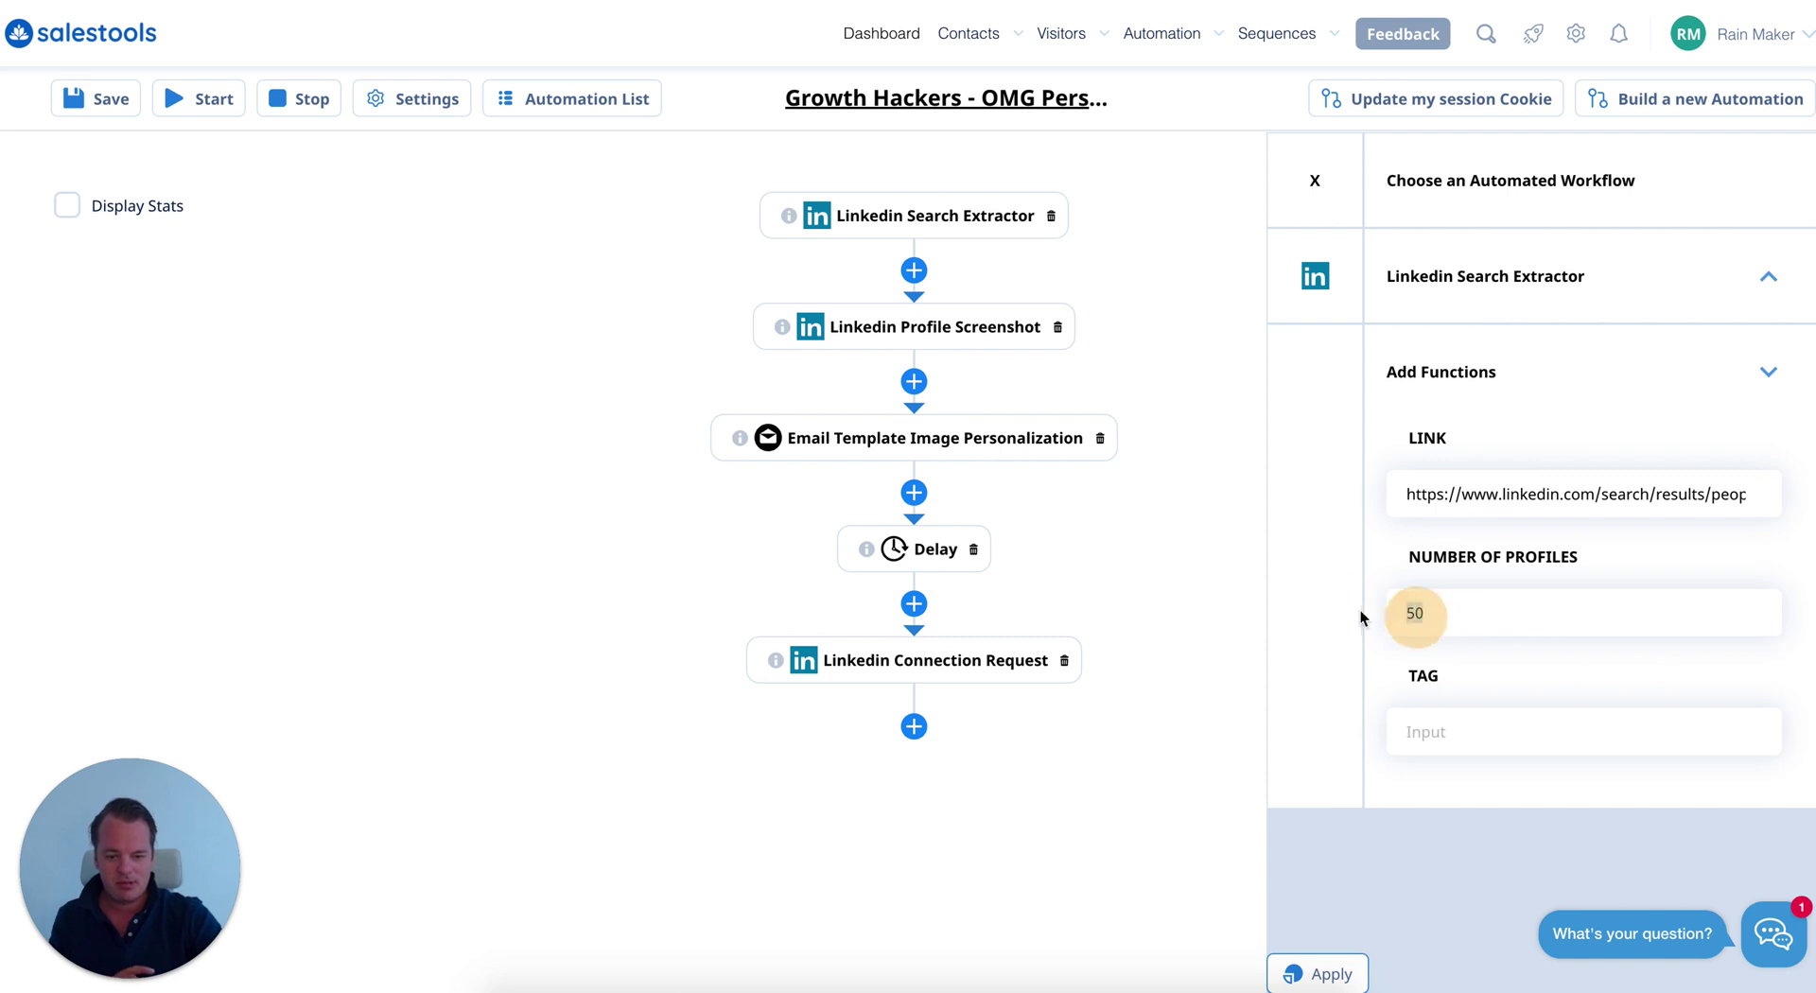
click(1314, 181)
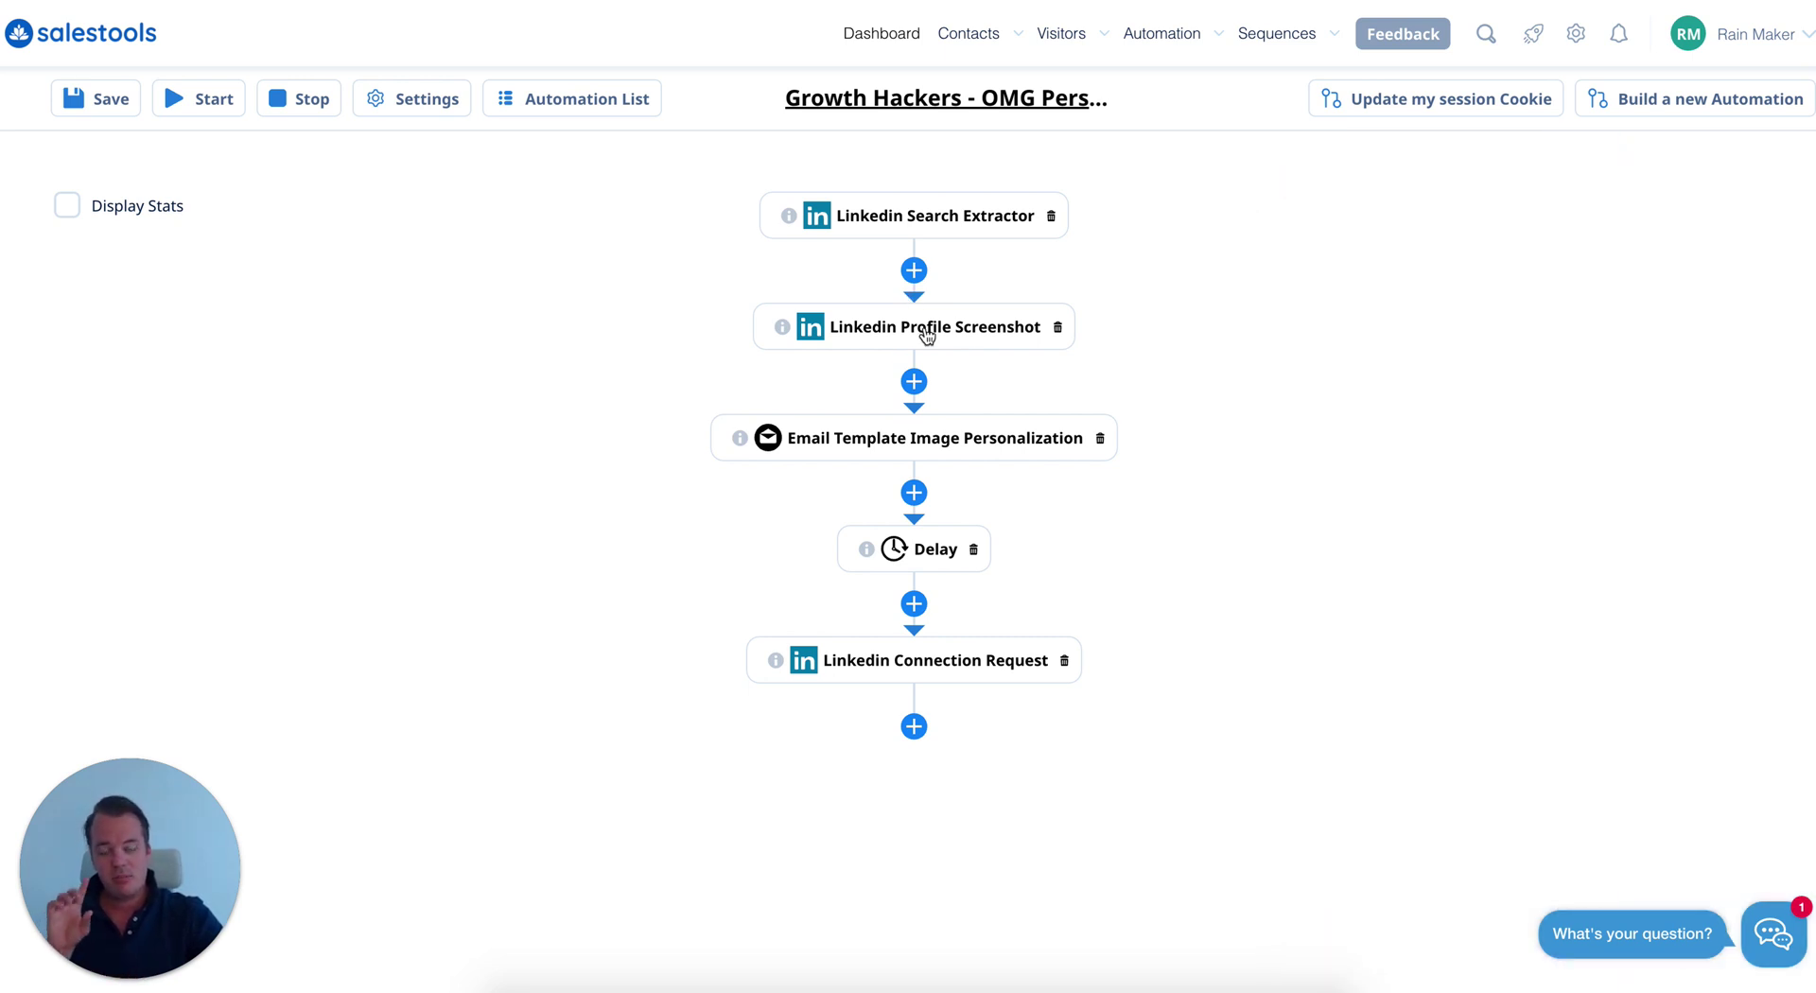
View the function selection of the Linkedin Profile Screenshot and Email Template Image Personalization nodes, closing each without changes
click(925, 336)
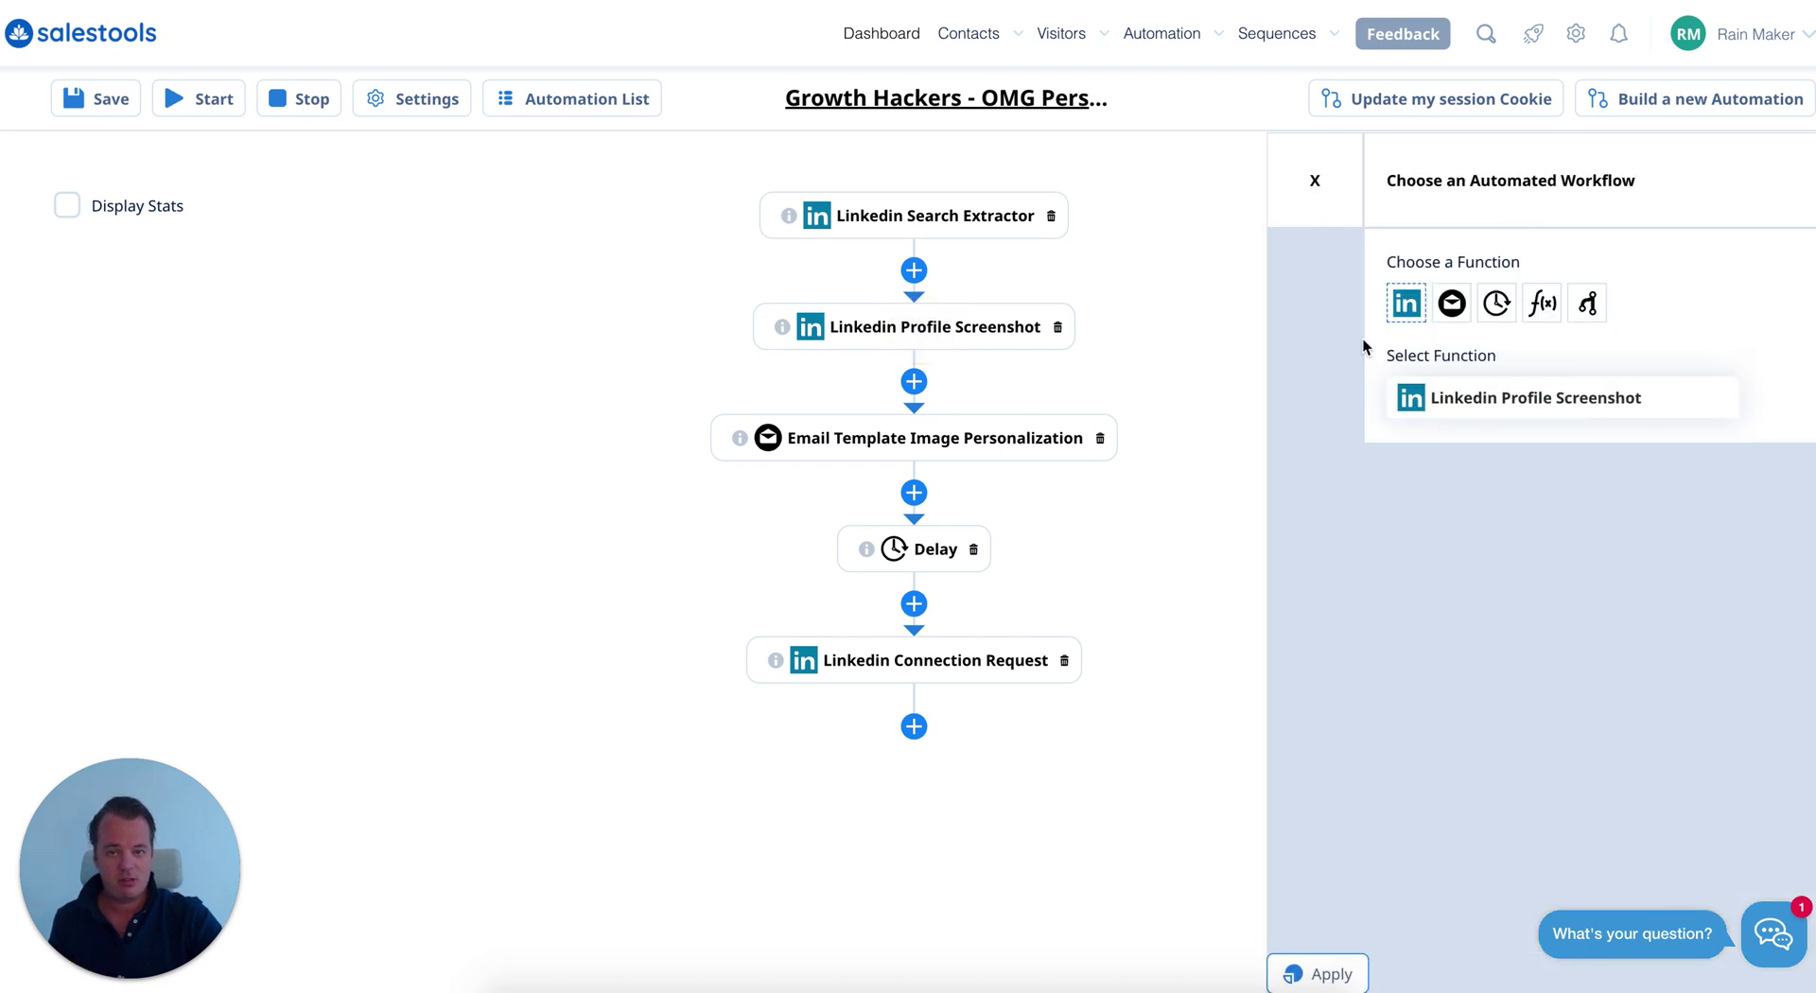
click(1315, 186)
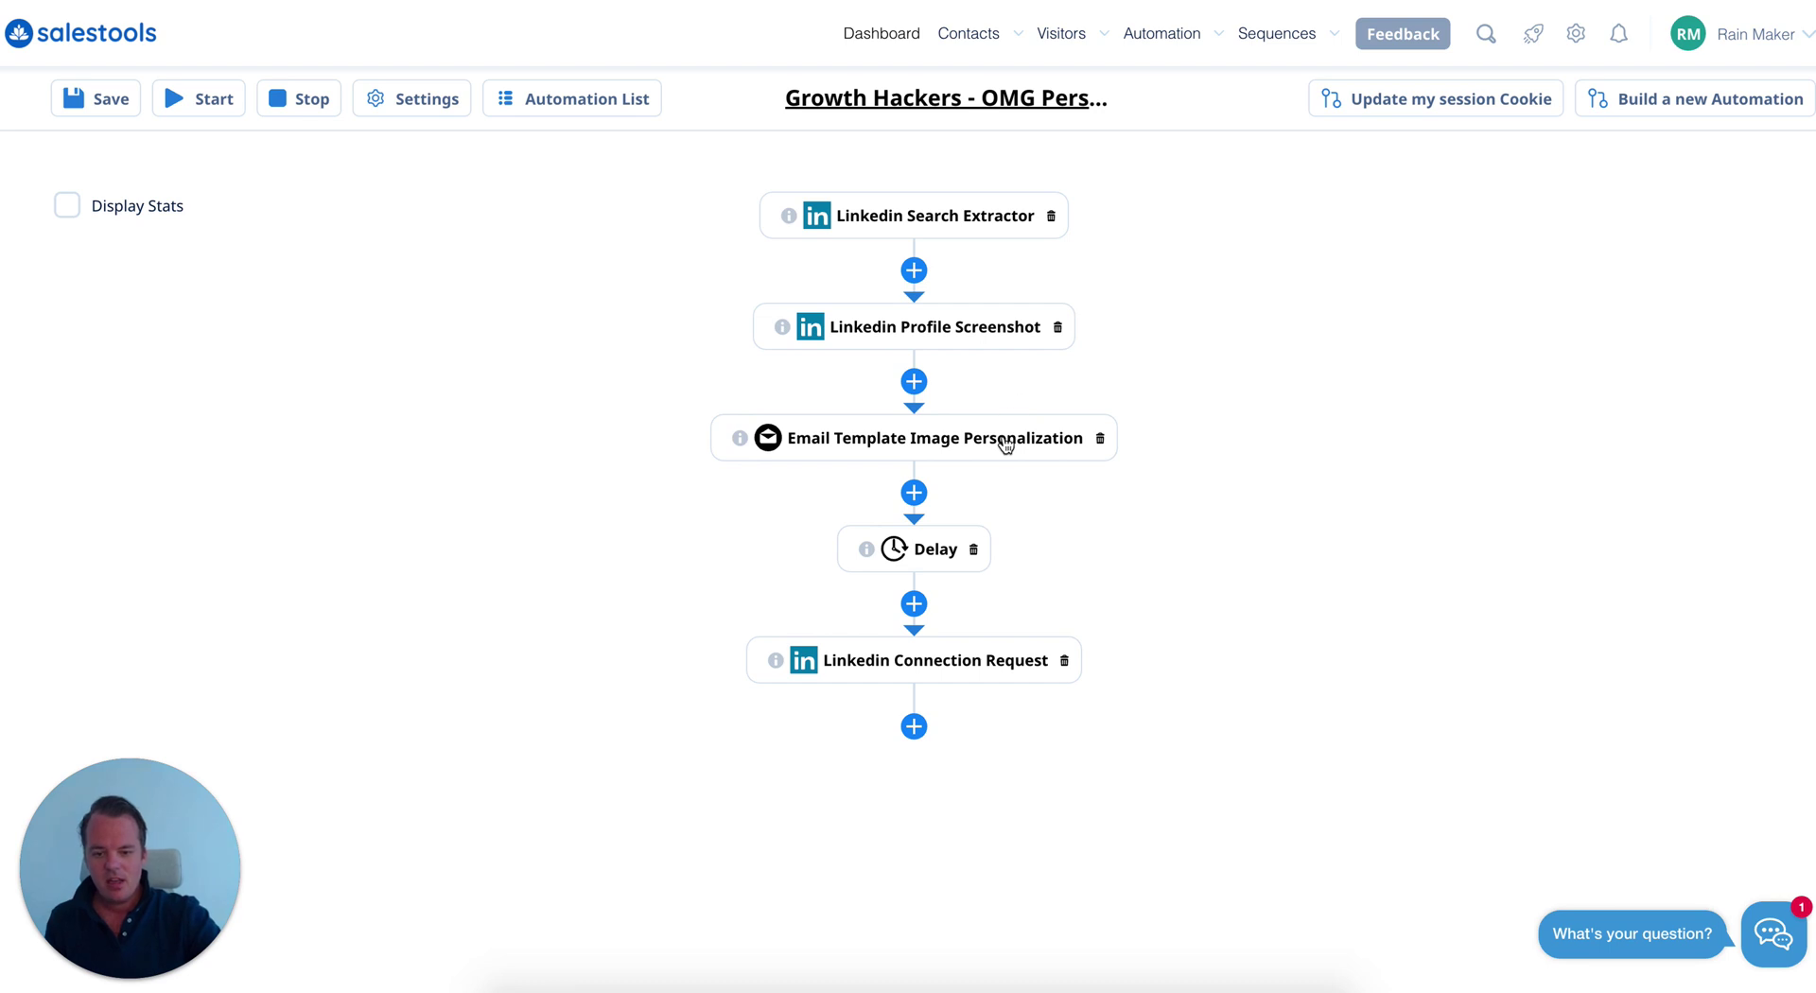
click(914, 384)
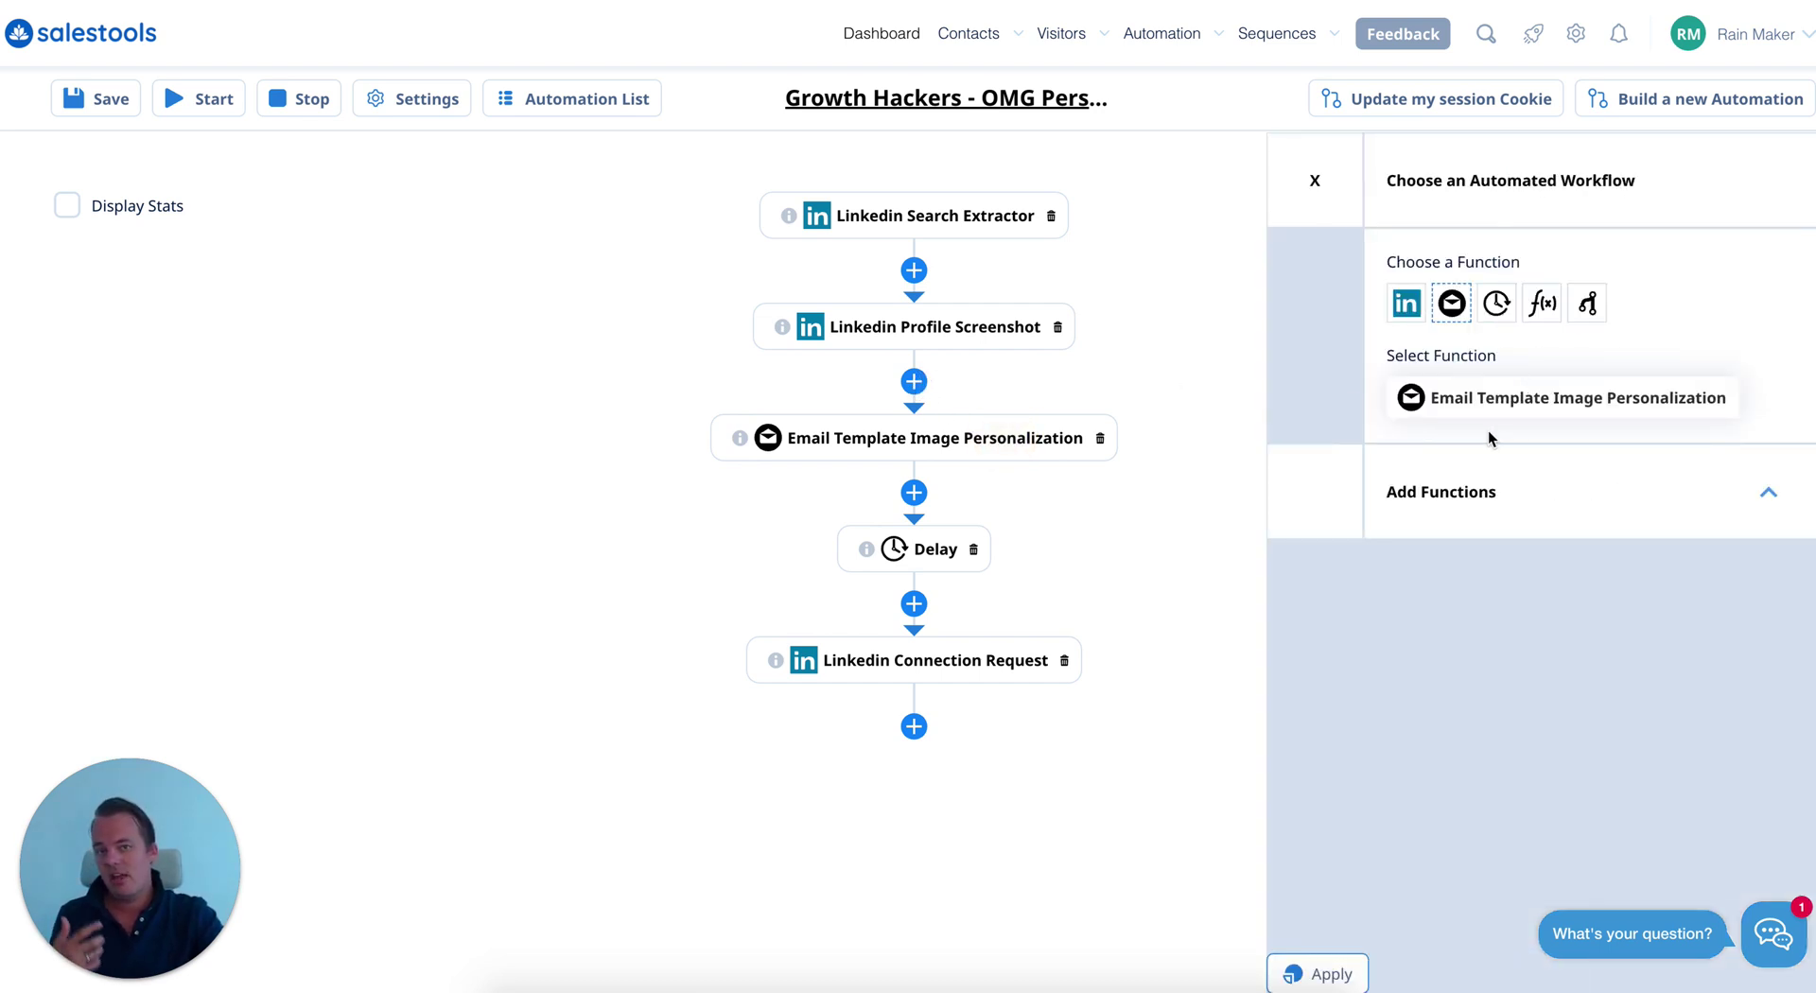
click(1322, 197)
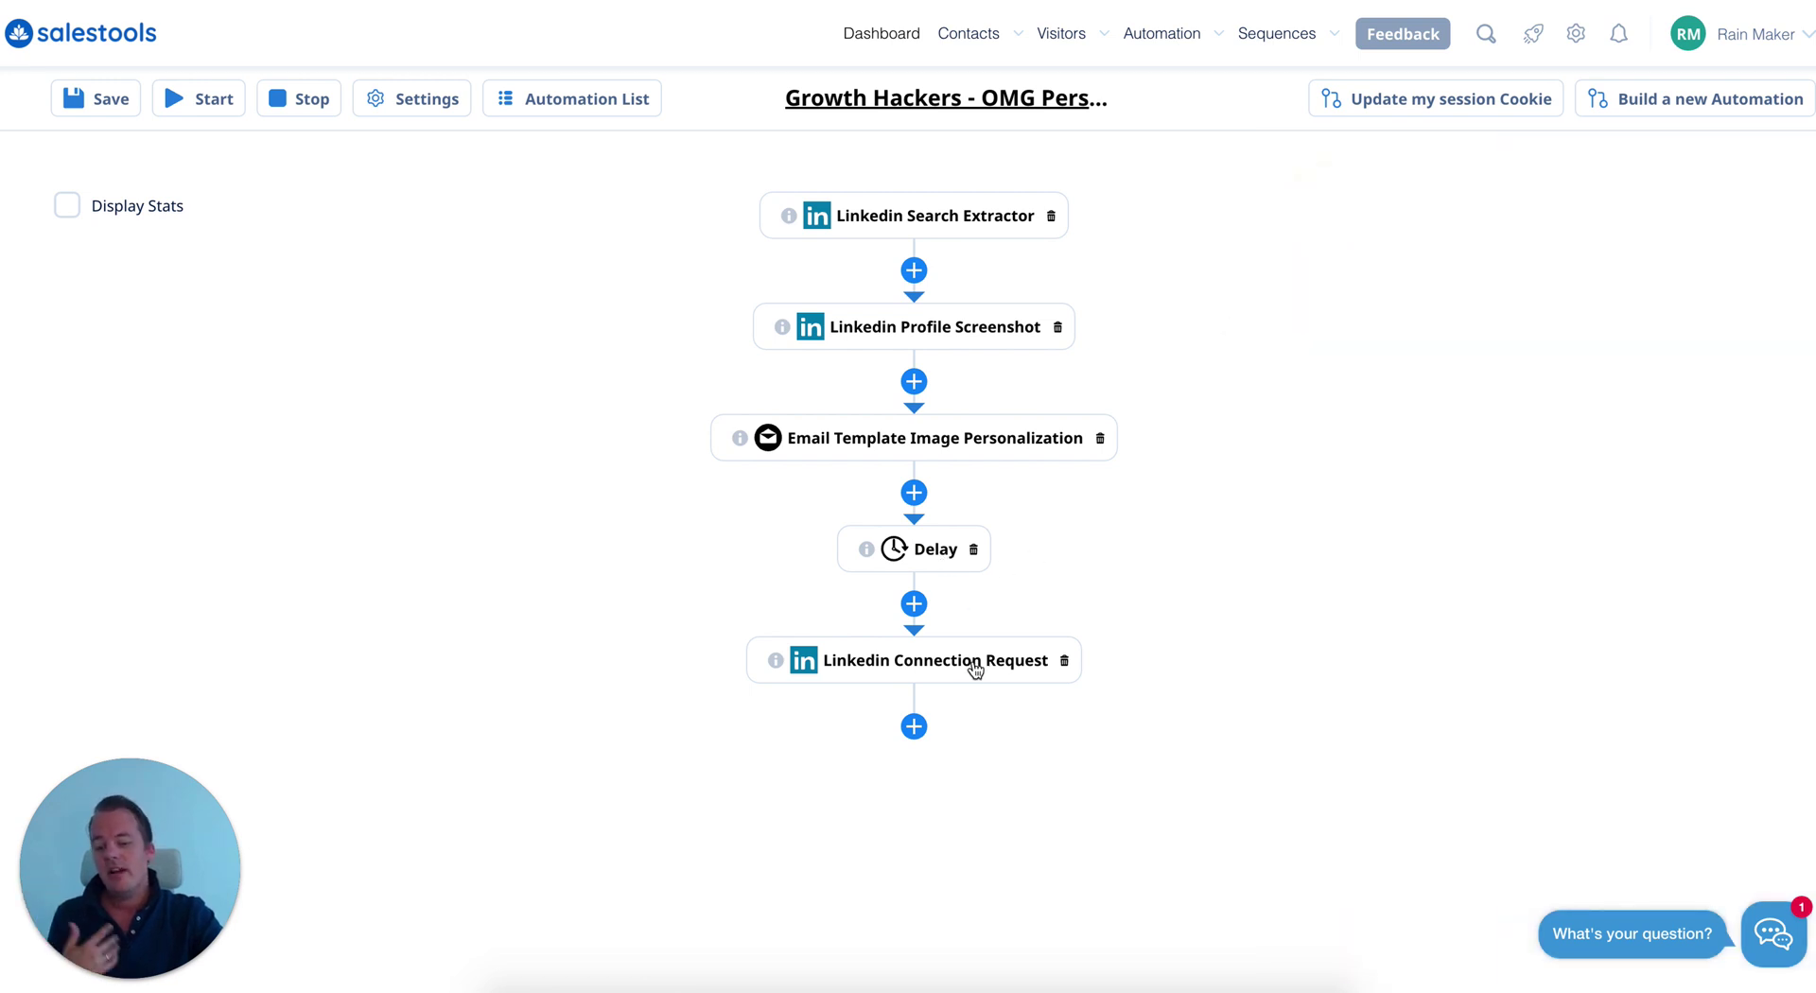